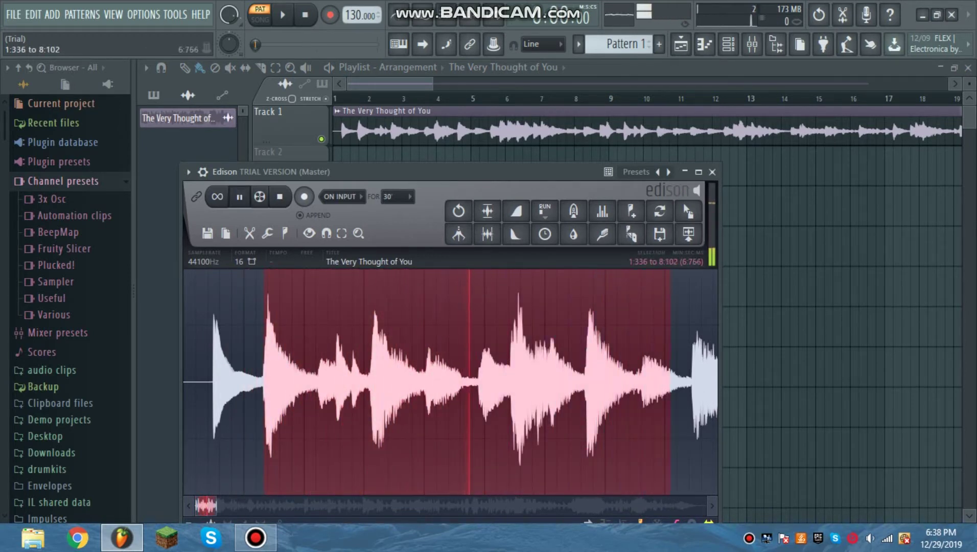
- Adjust the sample selection in Edison to run from 1:324 to 8:448 and audition it as a loop
left_click_drag(670, 382, 691, 382)
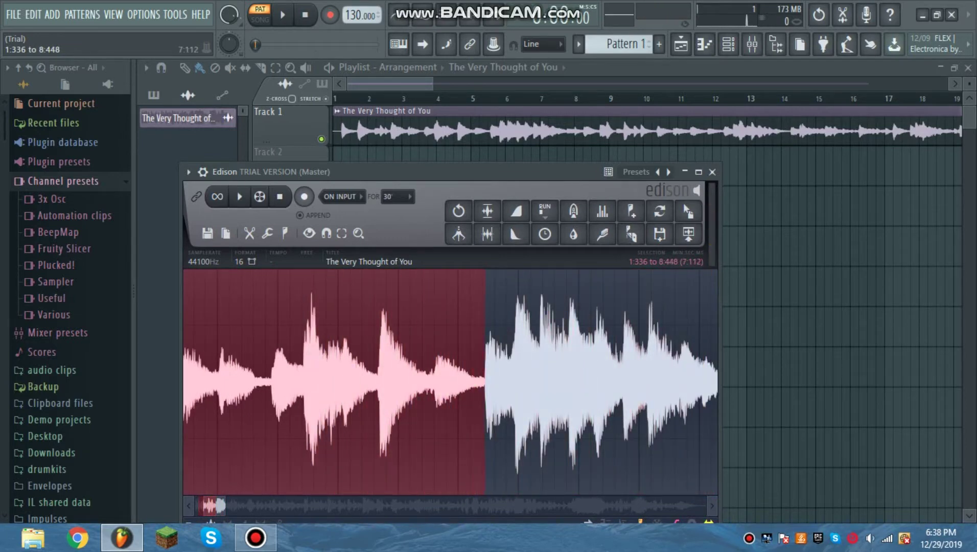
key("space")
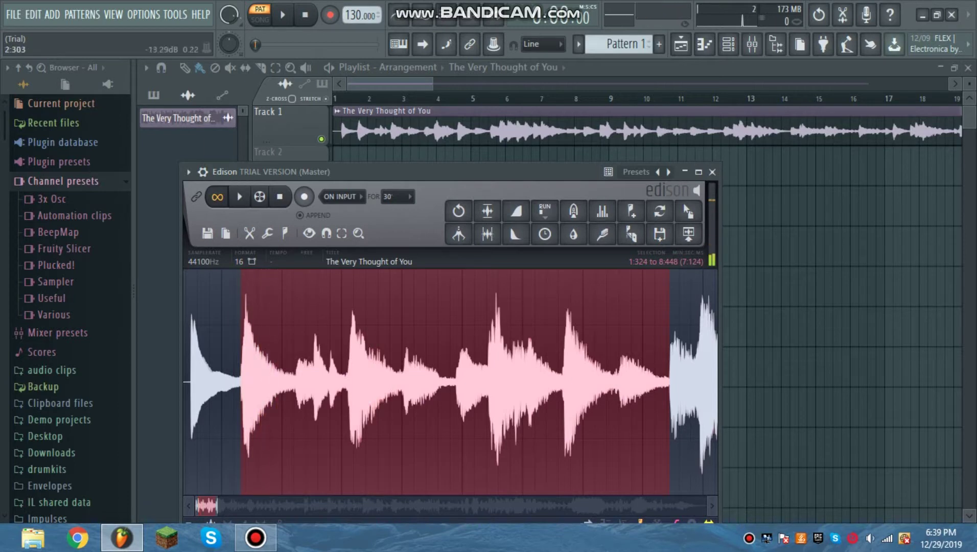
key("space")
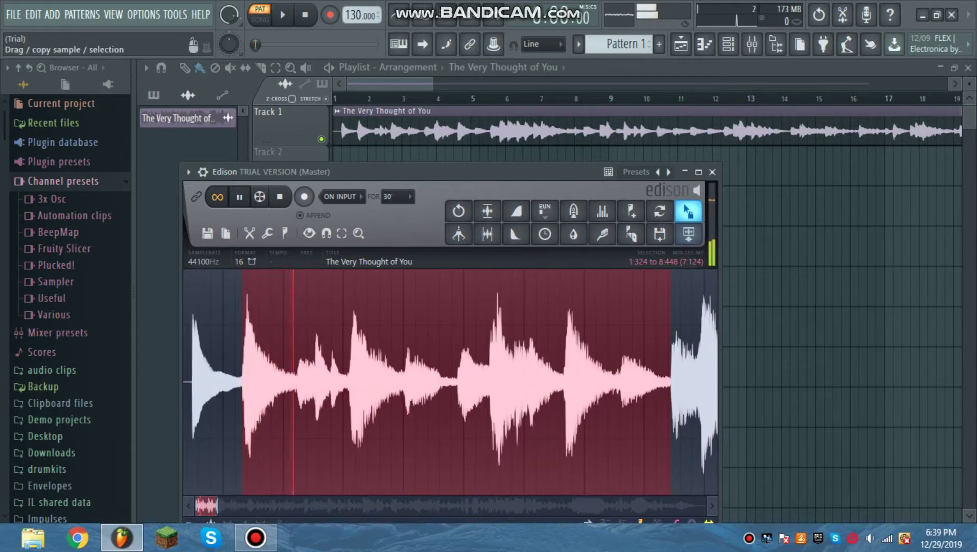
- Place the selected loop at the start of playlist Track 1 and delete the full-length sample clip
left_click_drag(688, 210, 662, 231)
left_click_drag(592, 166, 365, 128)
right_click(572, 127)
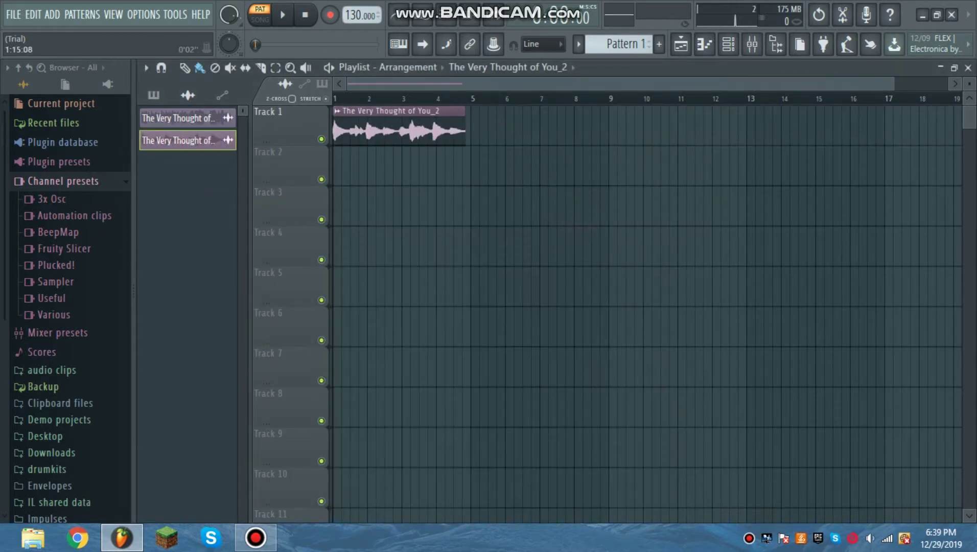
- Set the project tempo to 85 BPM and fit the sample clip's end to bar 3, checking it in playback
left_click_drag(359, 15, 360, 32)
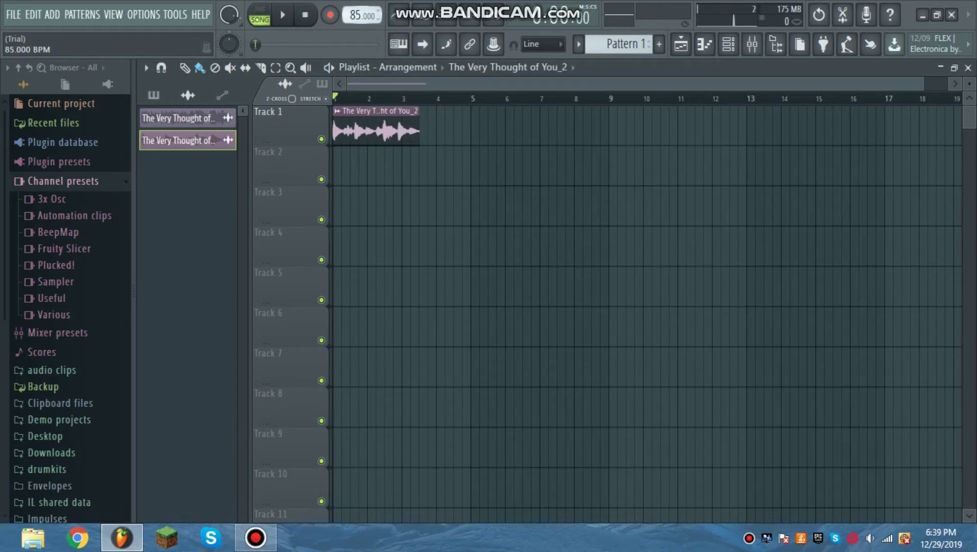
key("space")
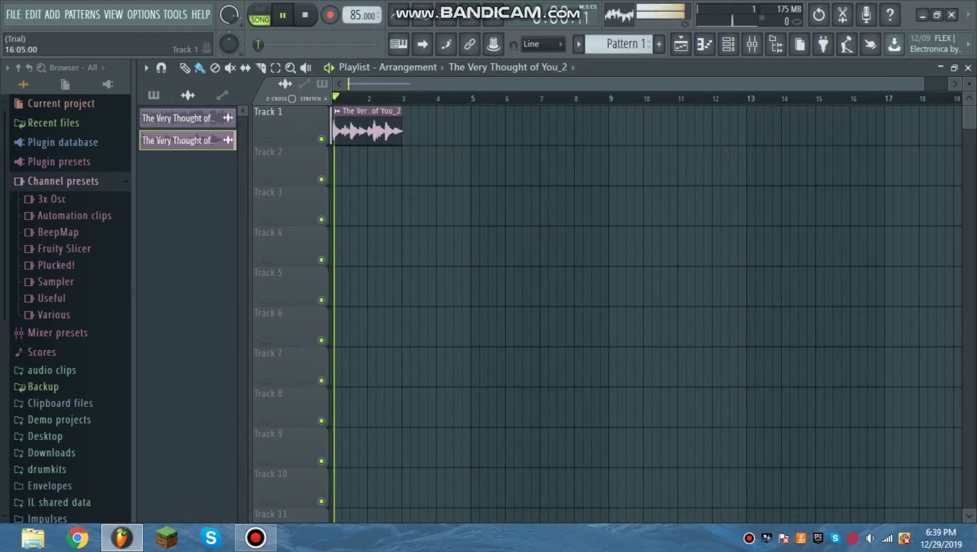
left_click_drag(923, 84, 471, 83)
scroll(543, 44, "down", 2)
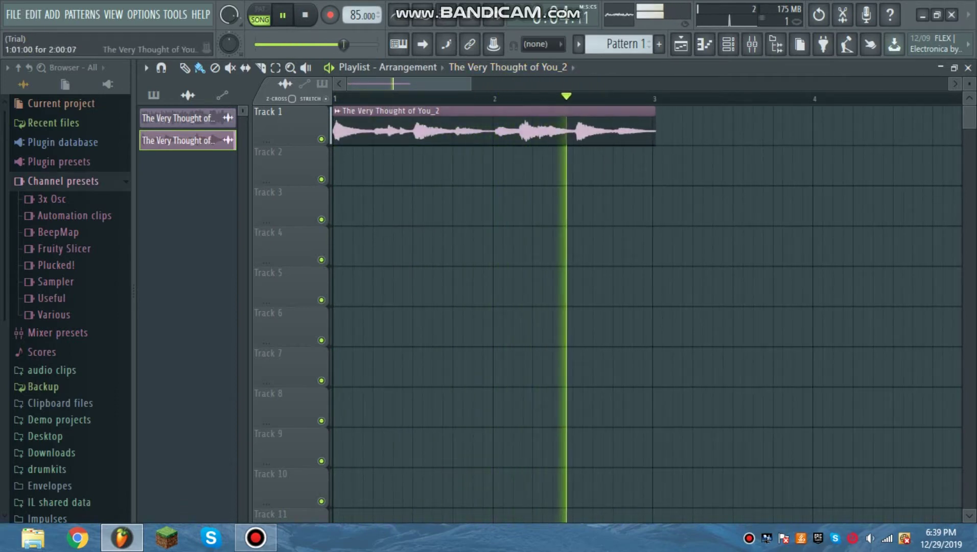
left_click_drag(656, 131, 652, 131)
key("space")
key("space")
- Change the project tempo to 88 BPM during playback and set the snap mode to Line
scroll(361, 15, "down", 3)
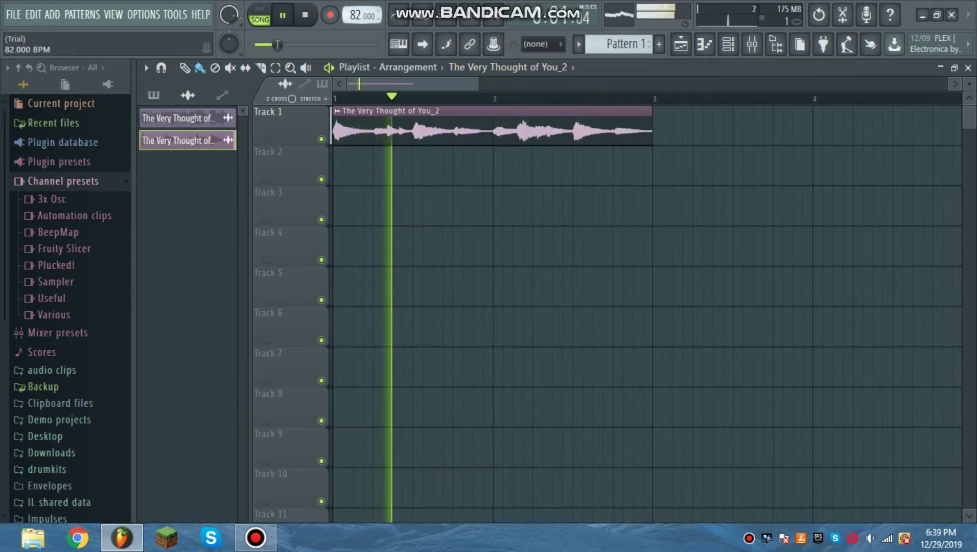
scroll(361, 15, "up", 4)
scroll(362, 15, "up", 1)
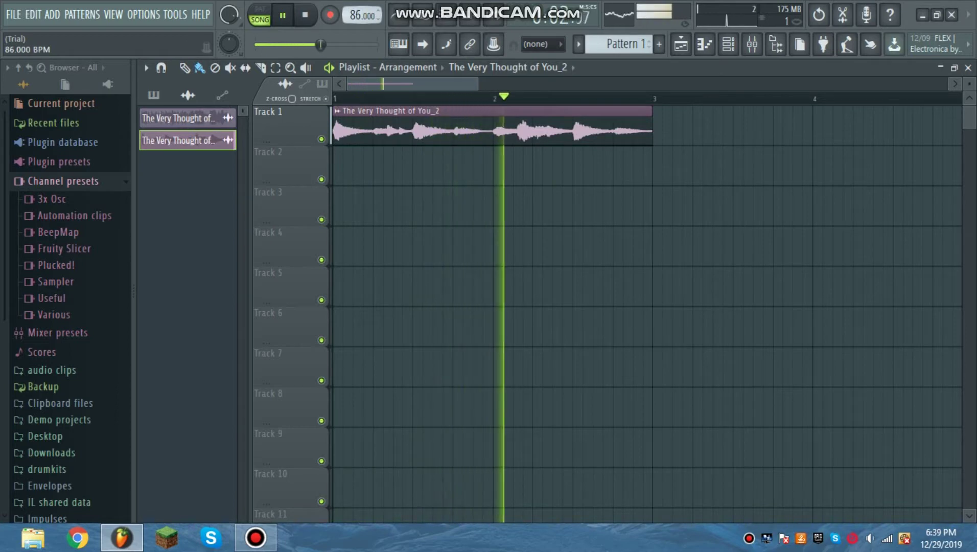
scroll(362, 15, "up", 1)
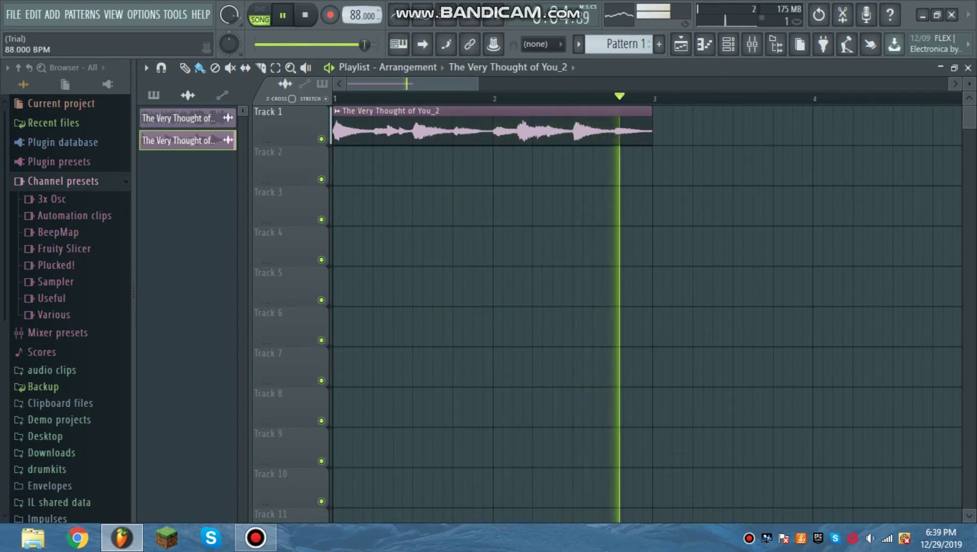
left_click(543, 44)
left_click(543, 60)
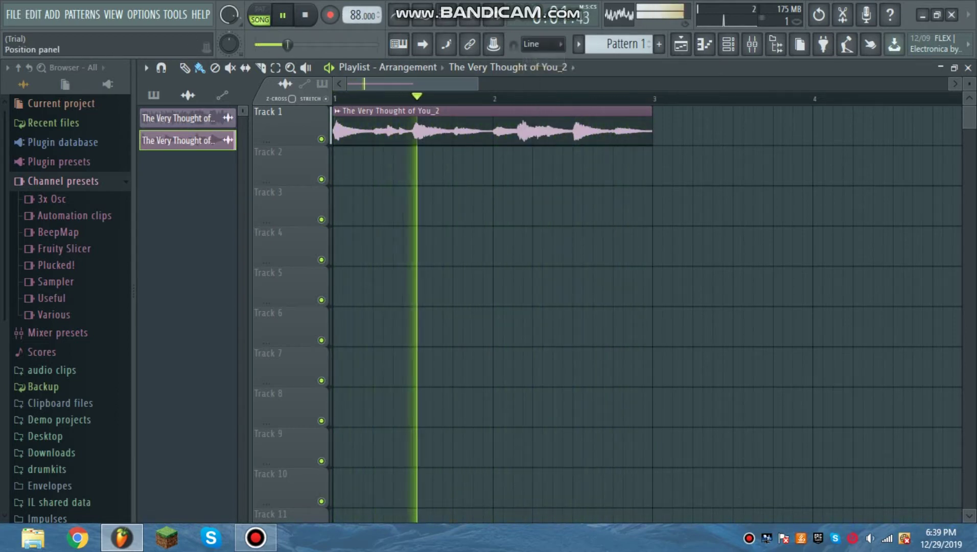
- Collapse the channel presets, stop playback and expand the drumkits folder in the browser
left_click(63, 181)
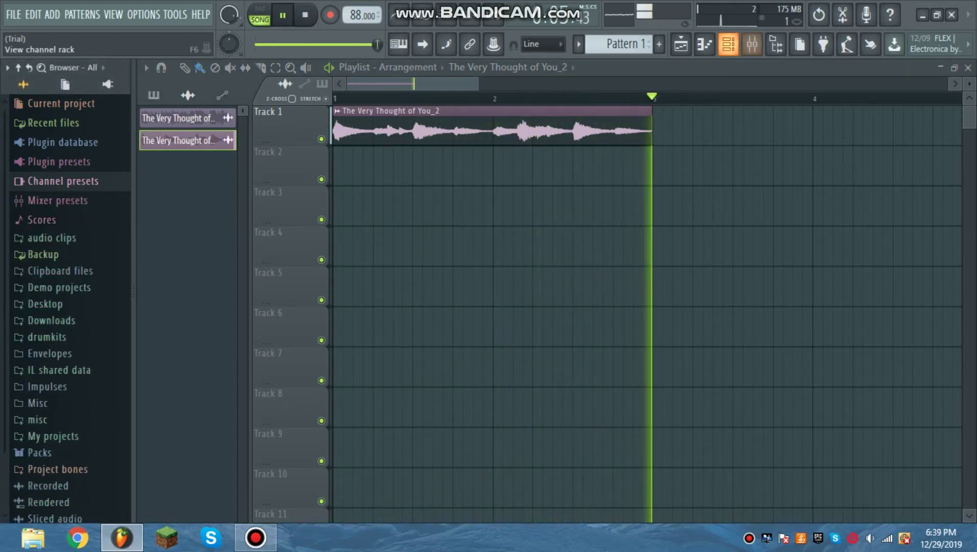
key("space")
left_click(47, 337)
scroll(82, 312, "down", 20)
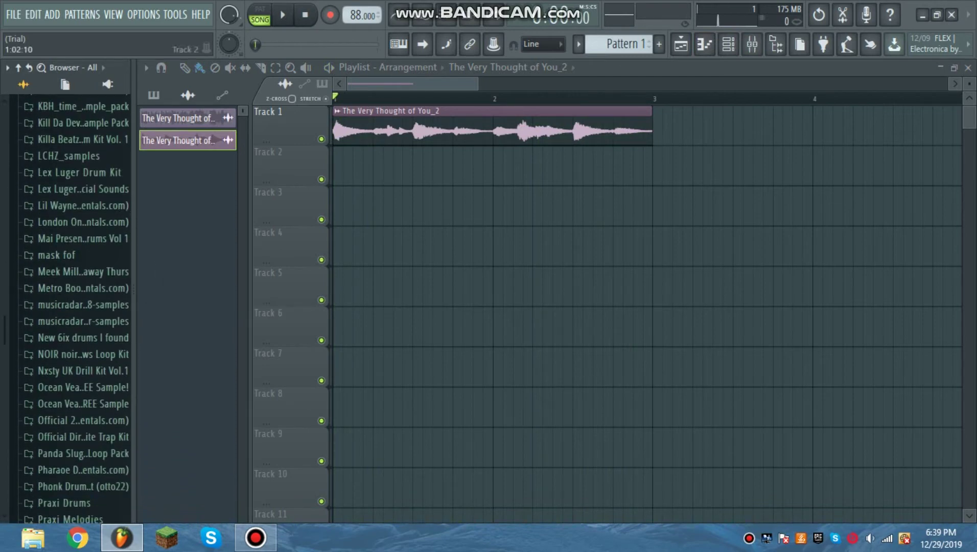
- Show the channel rack and filter it to the Unsorted channels
key("F6")
left_click(485, 295)
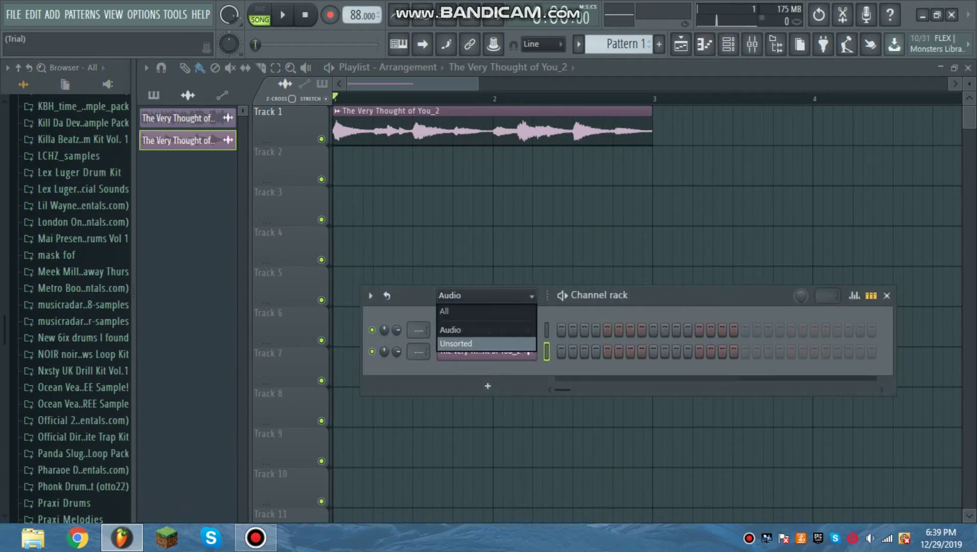
left_click(457, 343)
- Look through the drumkits folder list for a suitable drum kit
scroll(81, 305, "down", 13)
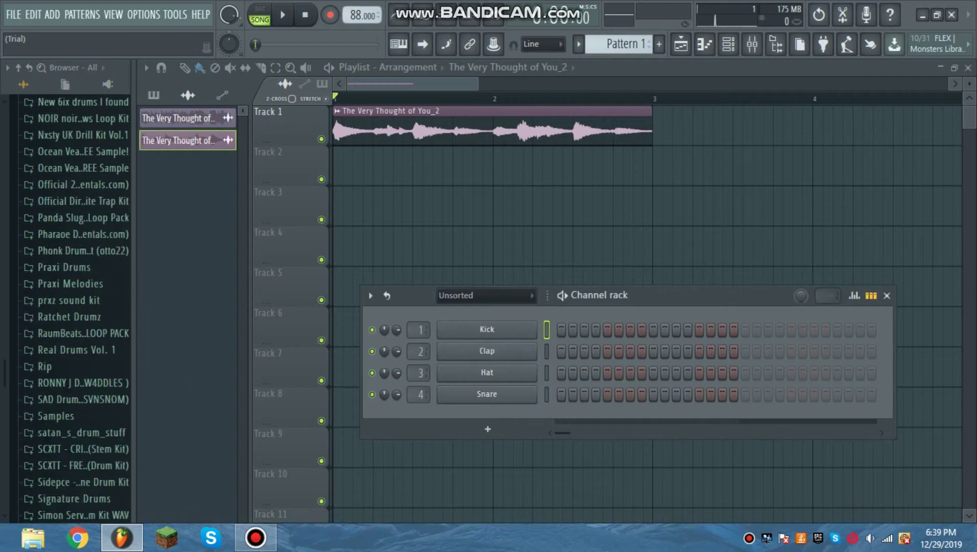
scroll(77, 333, "down", 3)
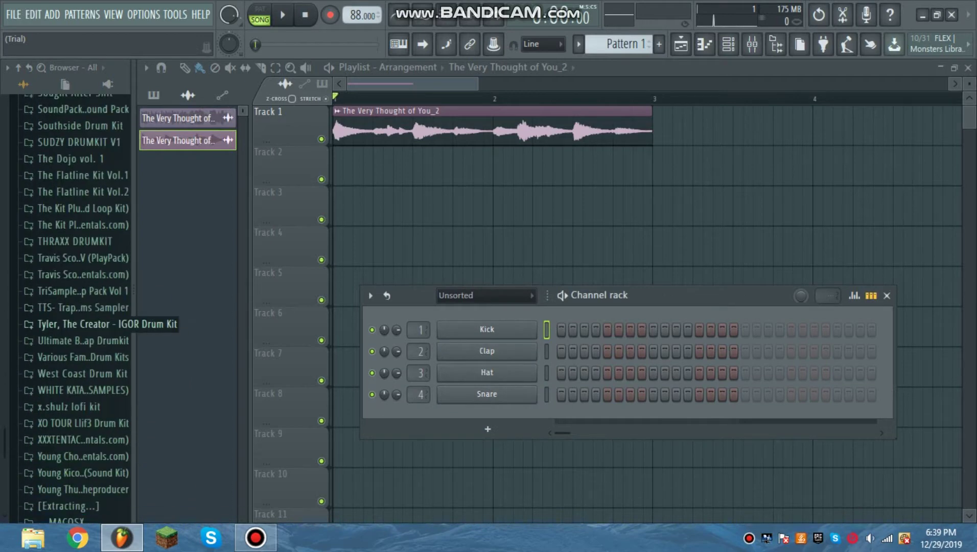
scroll(77, 333, "up", 7)
scroll(77, 348, "up", 7)
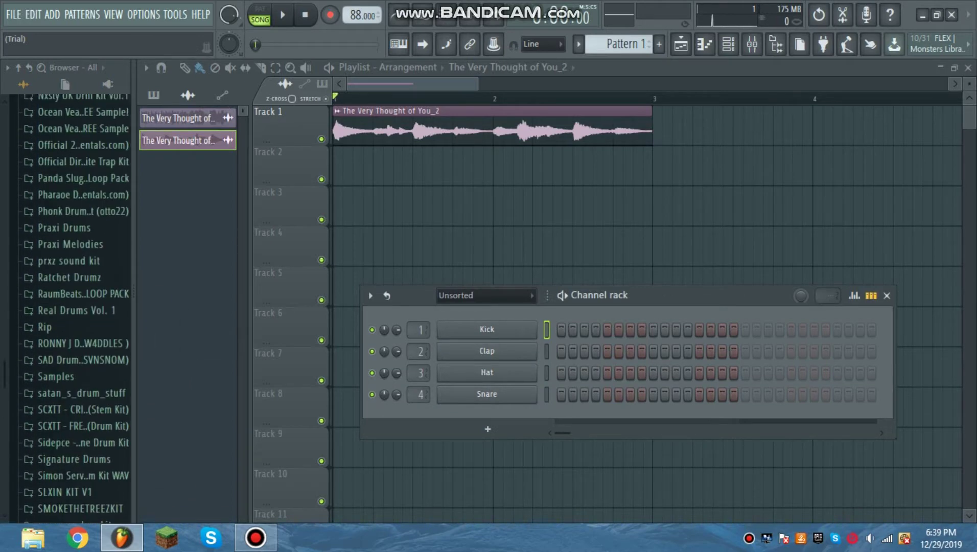
scroll(82, 307, "up", 7)
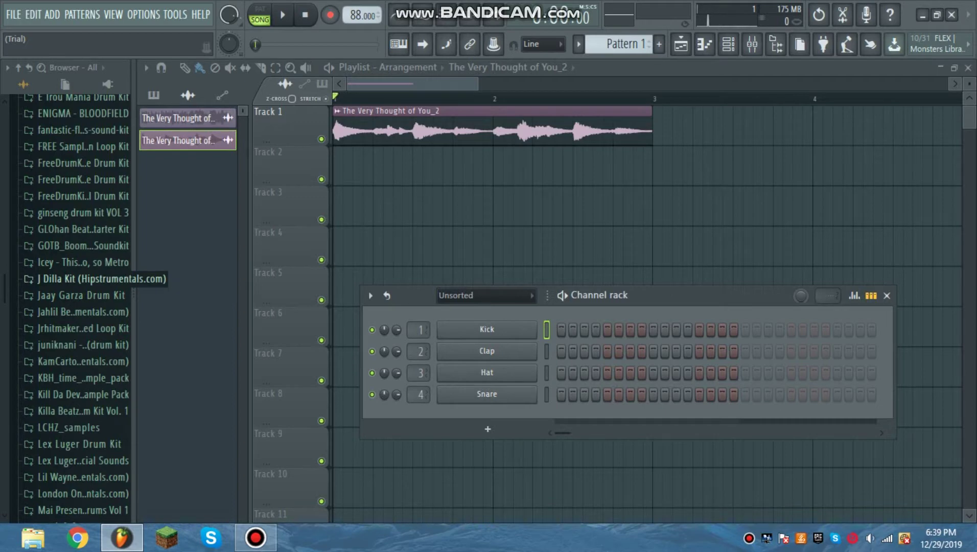
scroll(77, 306, "down", 9)
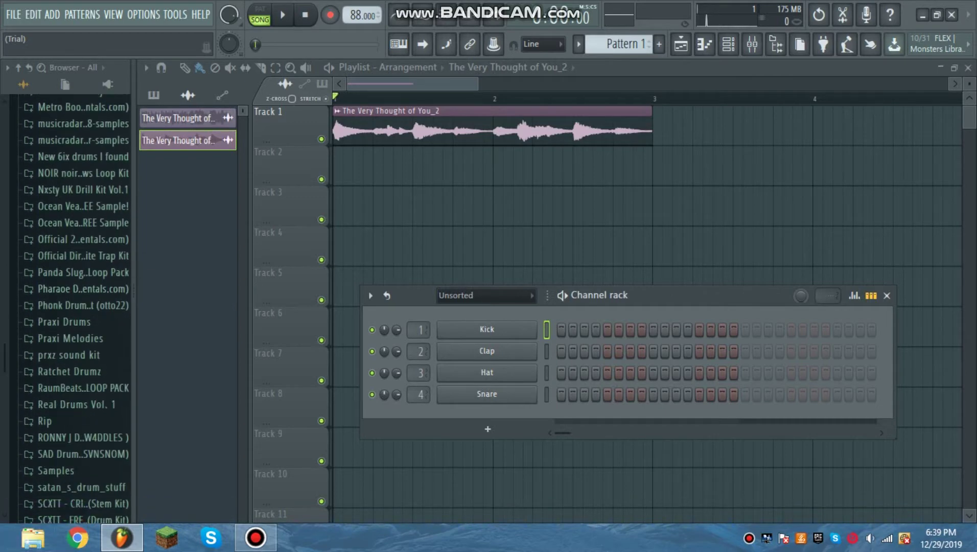
scroll(77, 306, "down", 4)
- Search the Downloads folder in File Explorer for "igor" and minimise the window
left_click(33, 537)
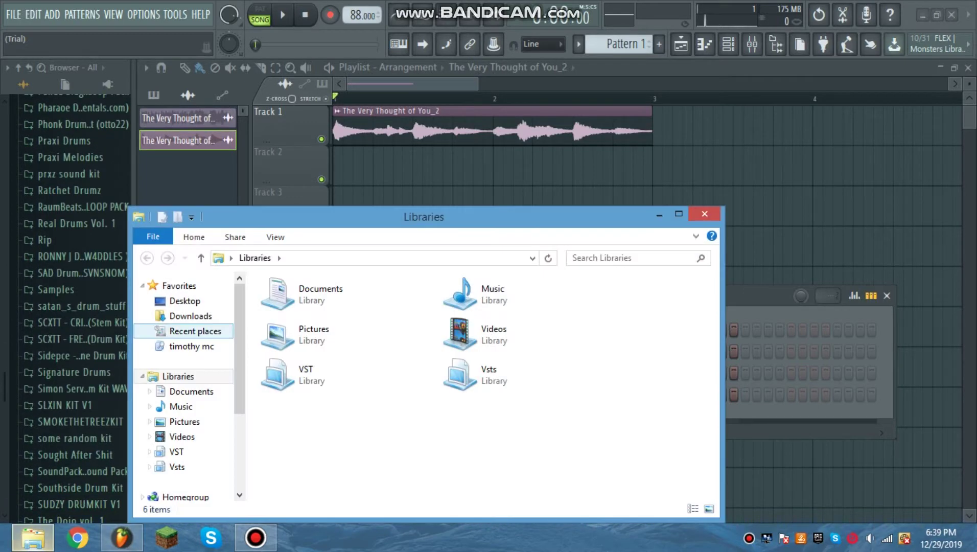
left_click(190, 316)
left_click(632, 258)
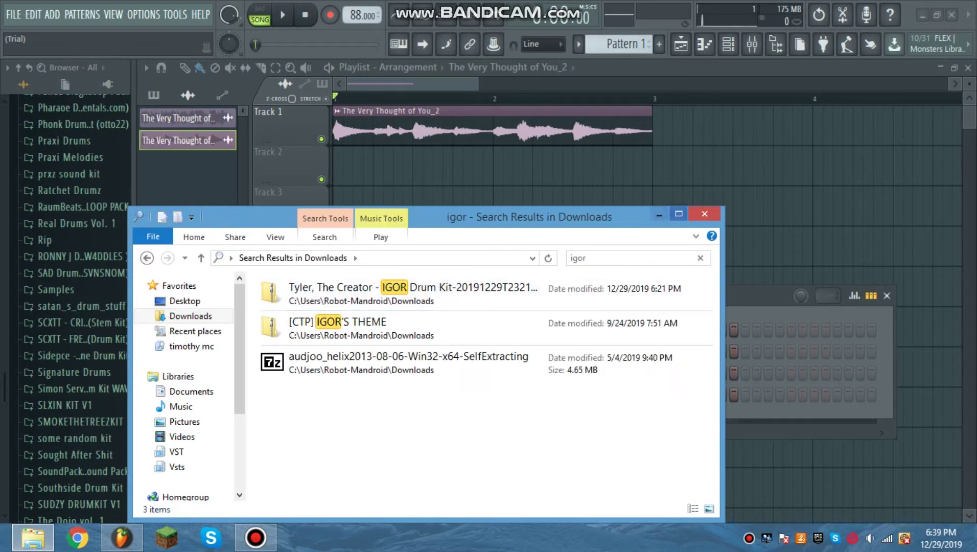
left_click(659, 215)
- Open the Drum Loops folder of the Tyler, The Creator - IGOR Drum Kit and preview the 80 bpm loop
left_click(77, 322)
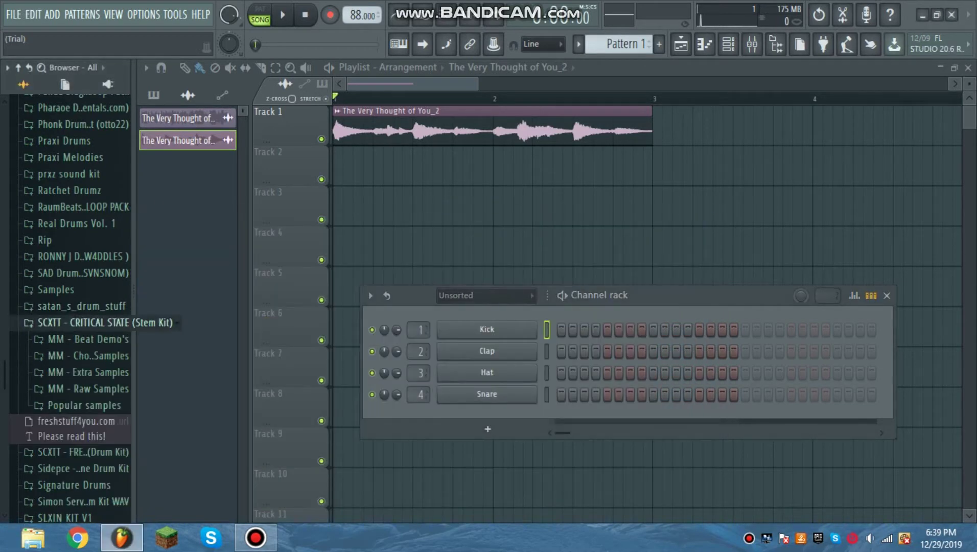
left_click(77, 323)
scroll(76, 323, "down", 9)
scroll(77, 291, "up", 3)
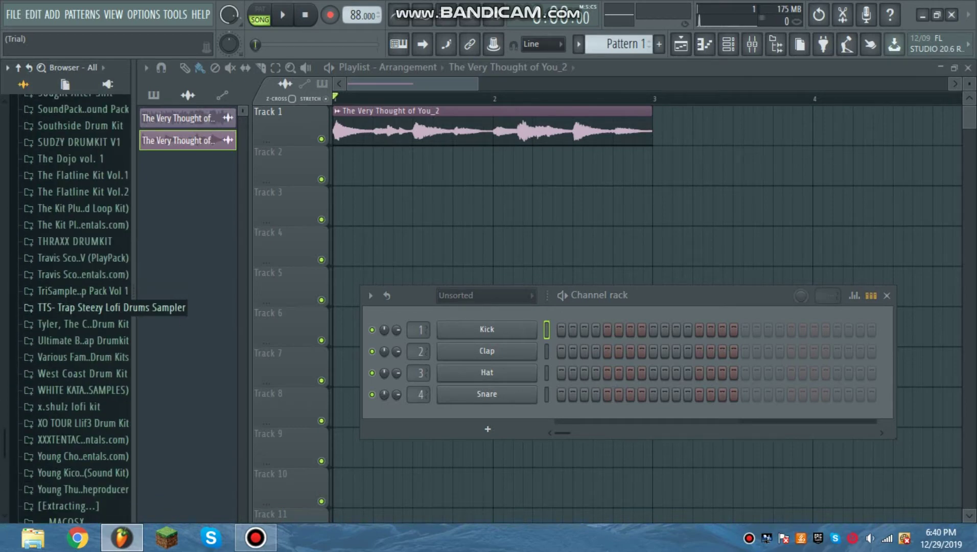
left_click(77, 323)
left_click(74, 250)
left_click(103, 296)
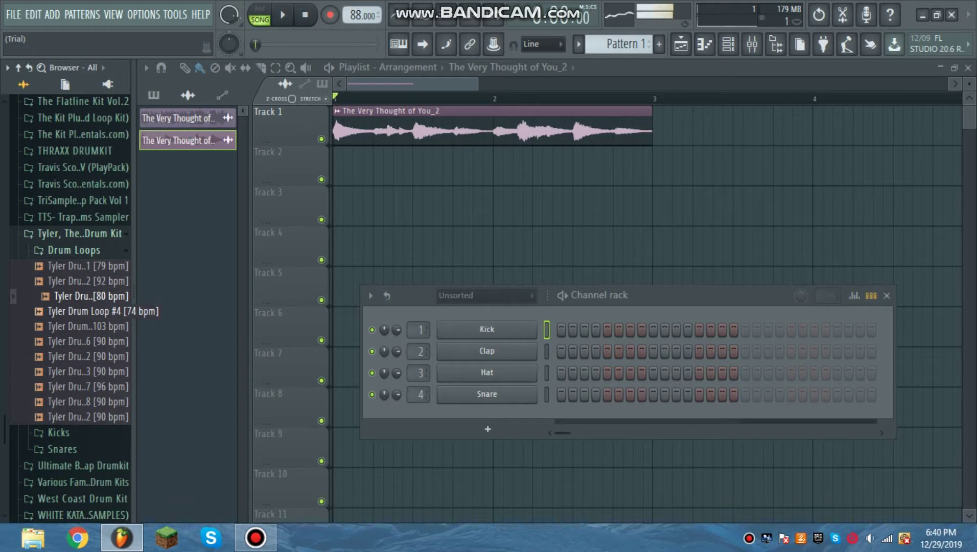
- Place the 80 bpm drum loop at the start of Track 2 and play it with the tempo set to 80 BPM
left_click_drag(91, 296, 336, 174)
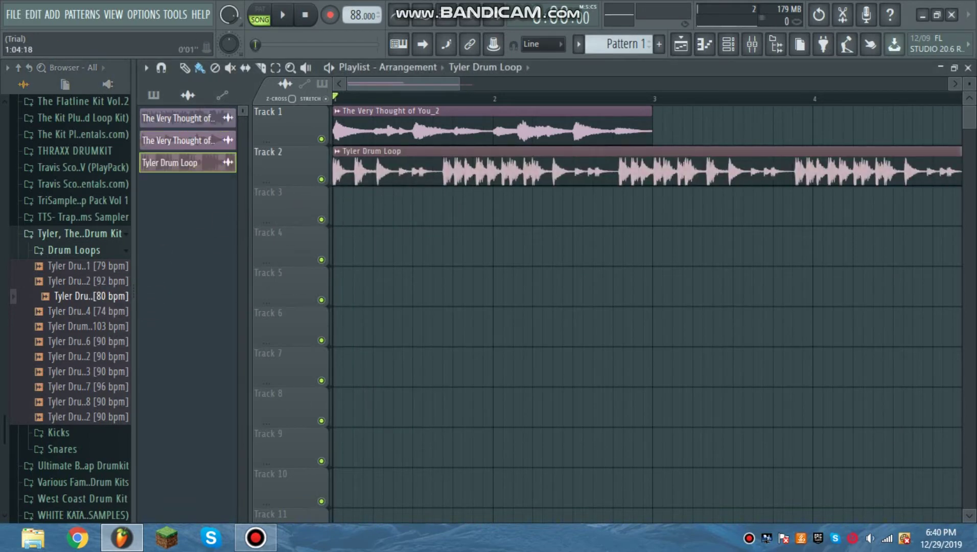
key("space")
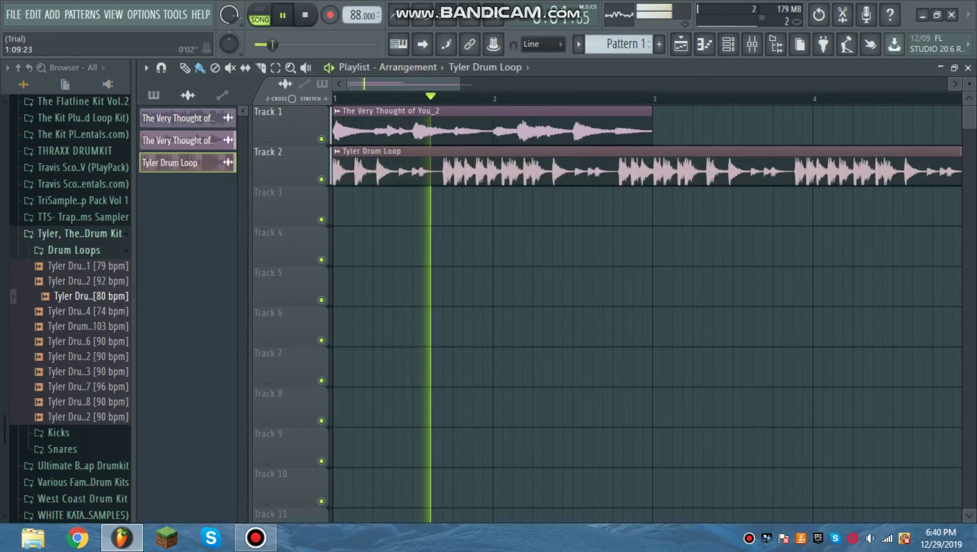
key("space")
left_click_drag(362, 15, 361, 35)
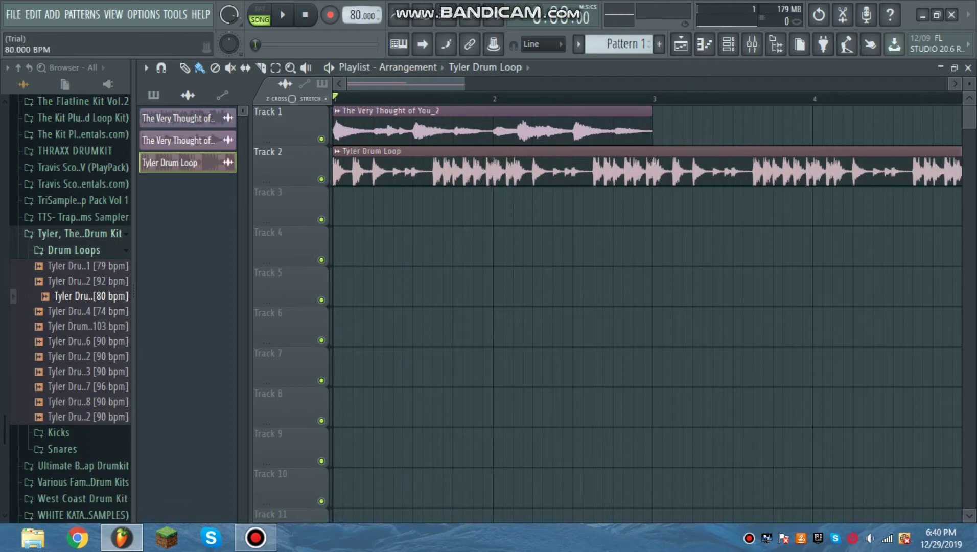
key("space")
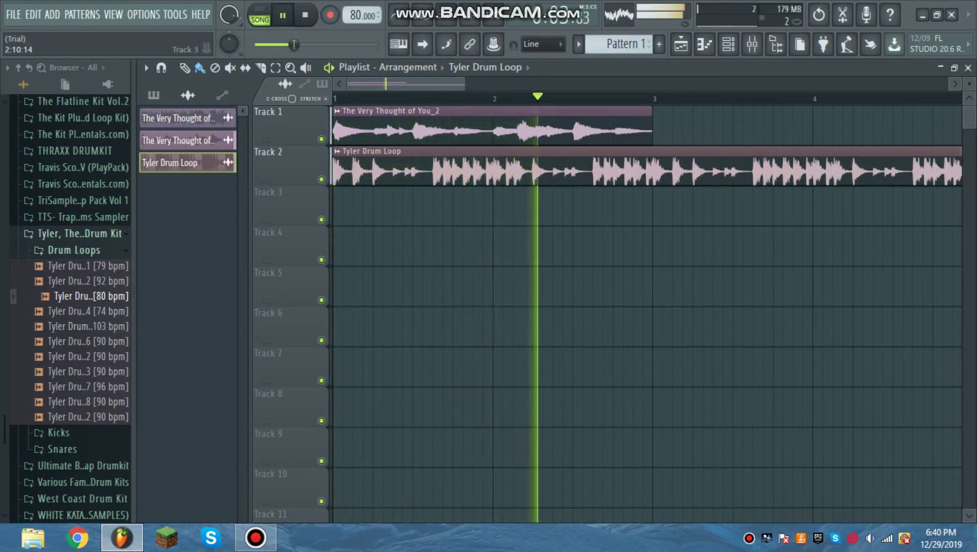
- Slice the drum loop on Track 2 at bar 3 and delete the part after the cut
key("c")
left_click_drag(652, 188, 652, 144)
key("p")
right_click(665, 169)
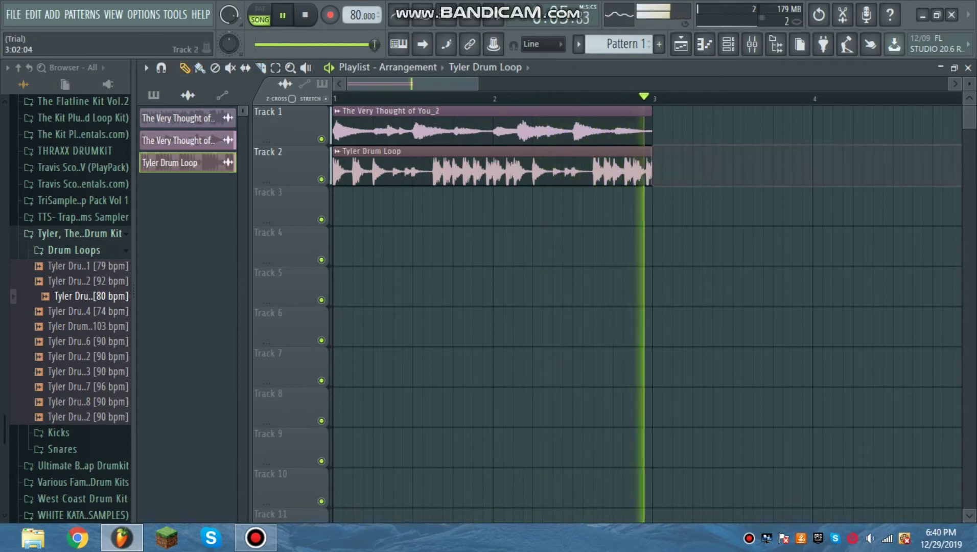
- Delete the remaining drum loop clip from Track 2 and remove Tyler Drum Loop from the project
right_click(433, 169)
key("space")
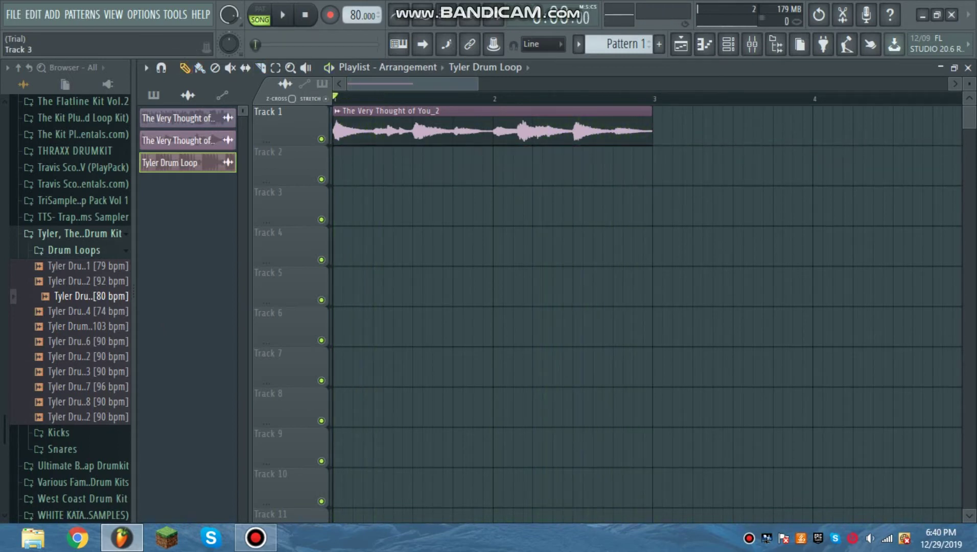
right_click(228, 167)
left_click(254, 328)
left_click(561, 314)
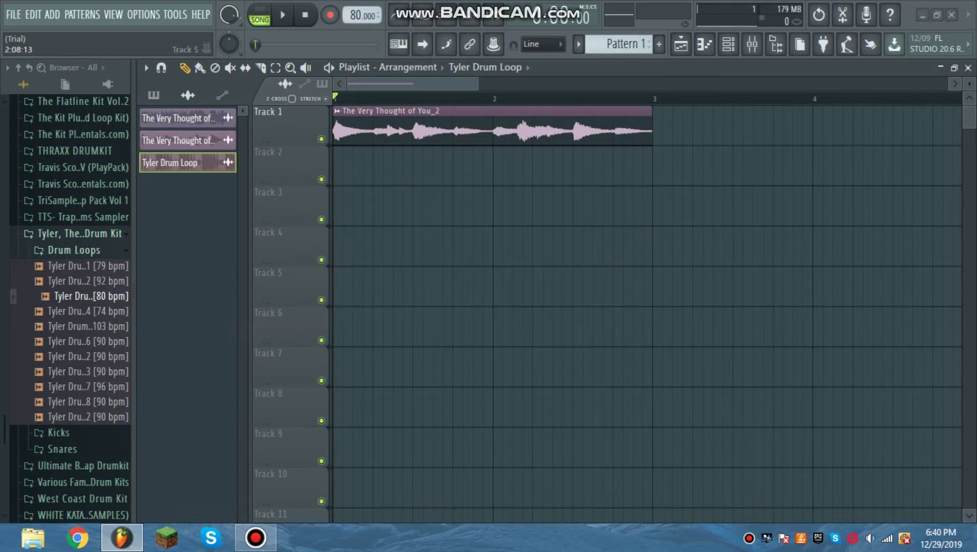
- Preview the other loops in the Drum Loops folder, from the last 90 bpm loop up to Tyler Drum Loop #4 [74 bpm]
left_click(113, 417)
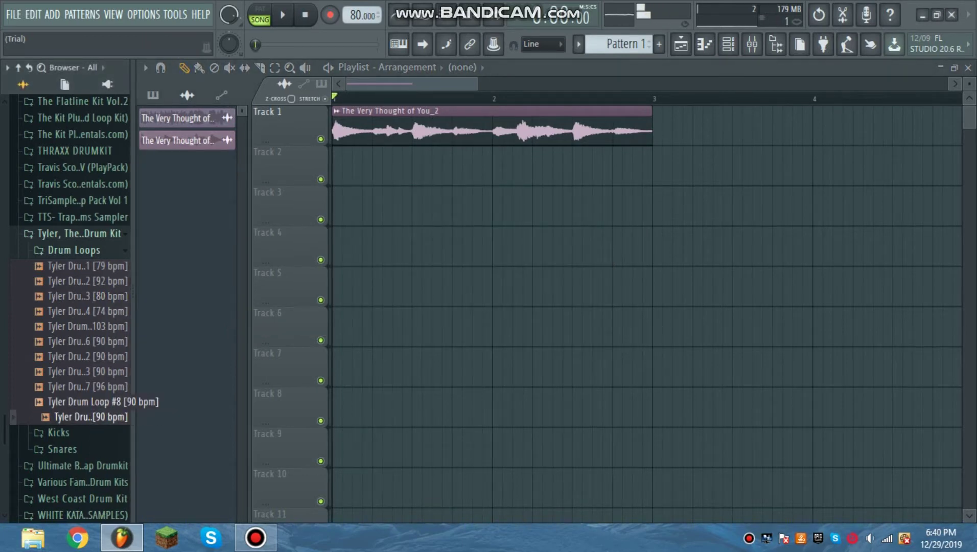
left_click(97, 402)
left_click(102, 387)
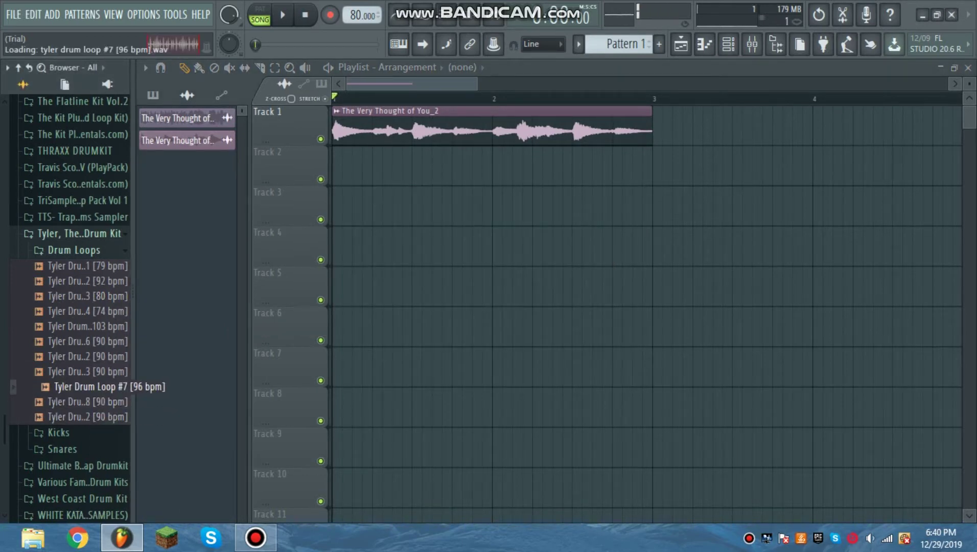
left_click(102, 372)
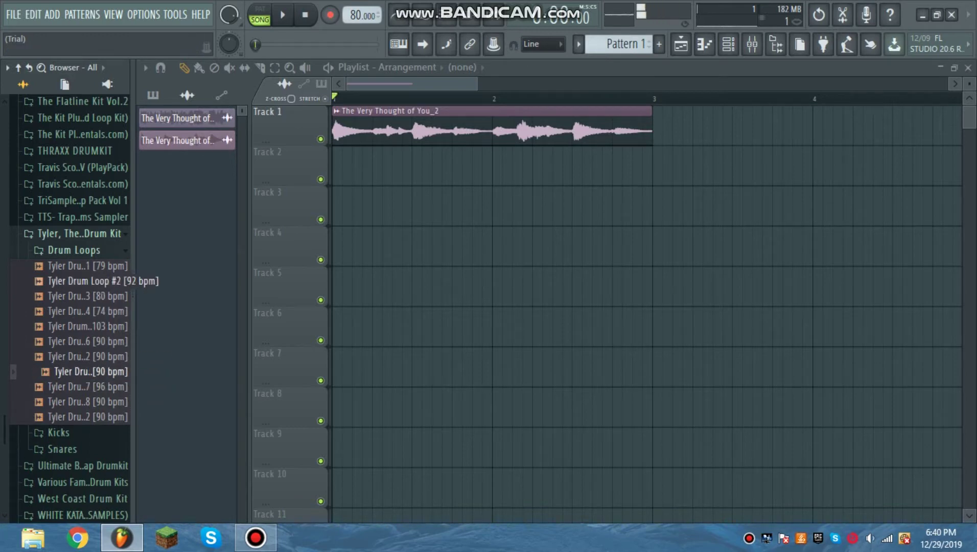
left_click(103, 356)
left_click(102, 341)
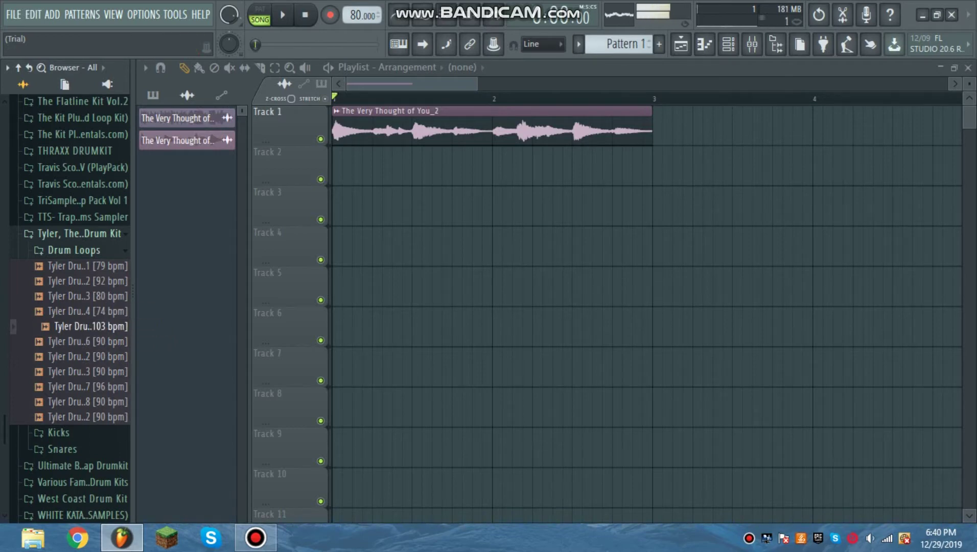
left_click(102, 311)
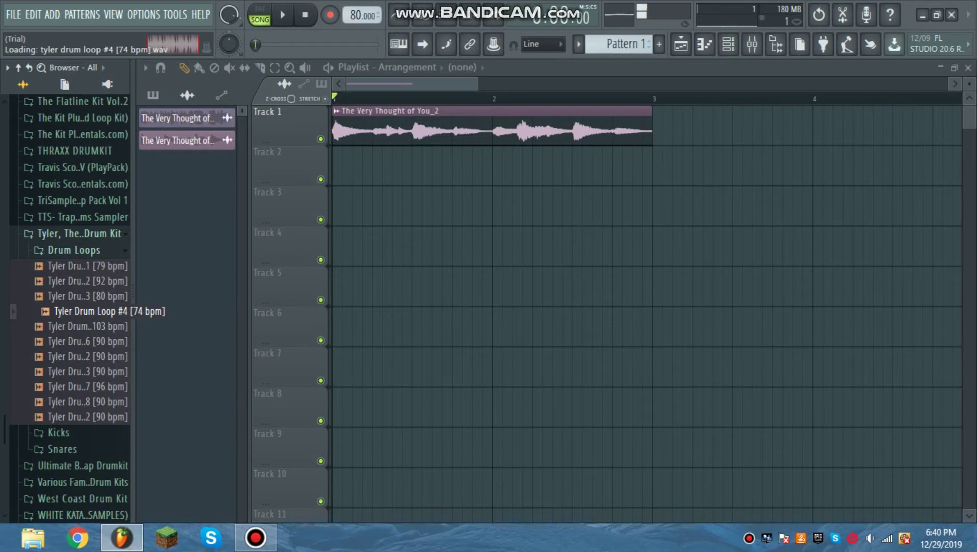
- Show the Unsorted channel group in the Channel rack
left_click(705, 44)
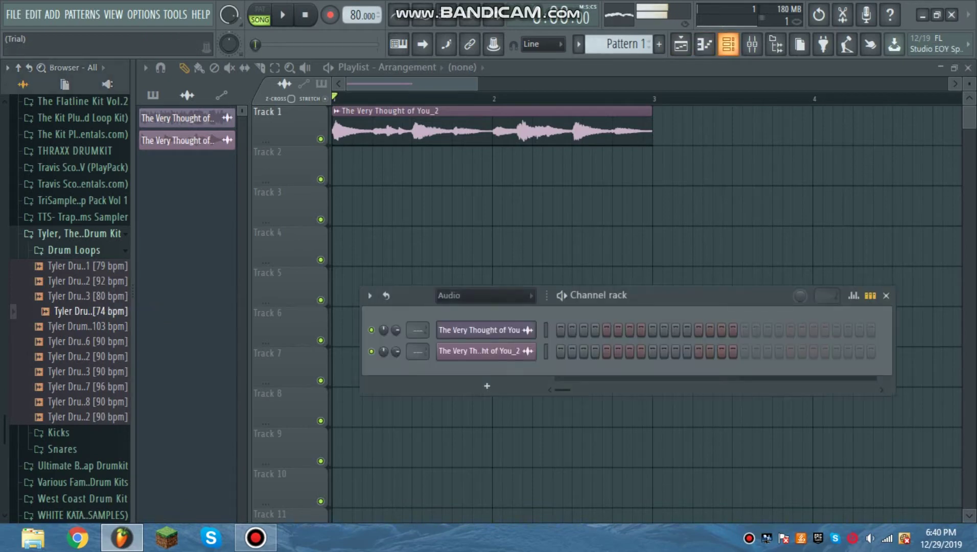
left_click(485, 296)
left_click(404, 342)
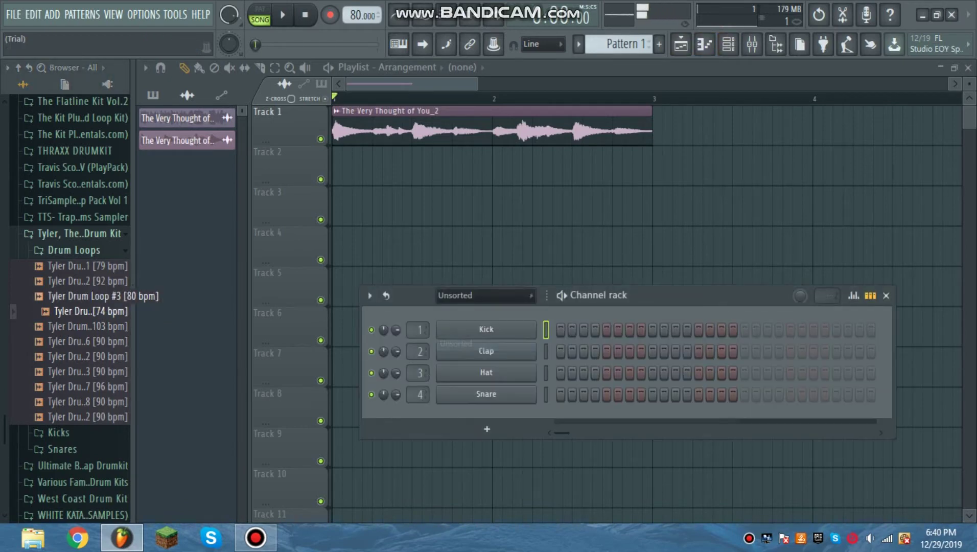
- Place Tyler Drum Loop #1 [79 bpm] at the start of Track 2 and play it with the tempo set to 79 BPM
left_click(102, 296)
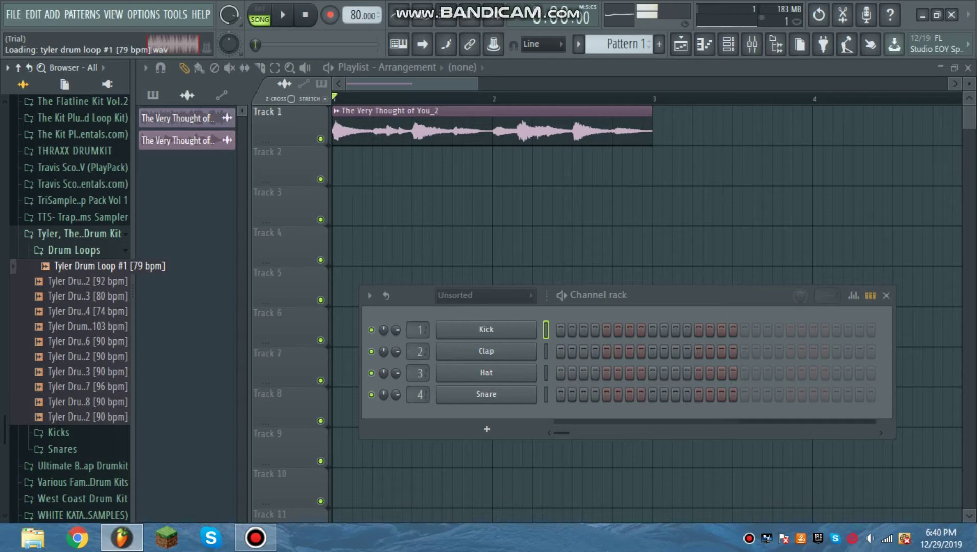
left_click_drag(102, 266, 338, 166)
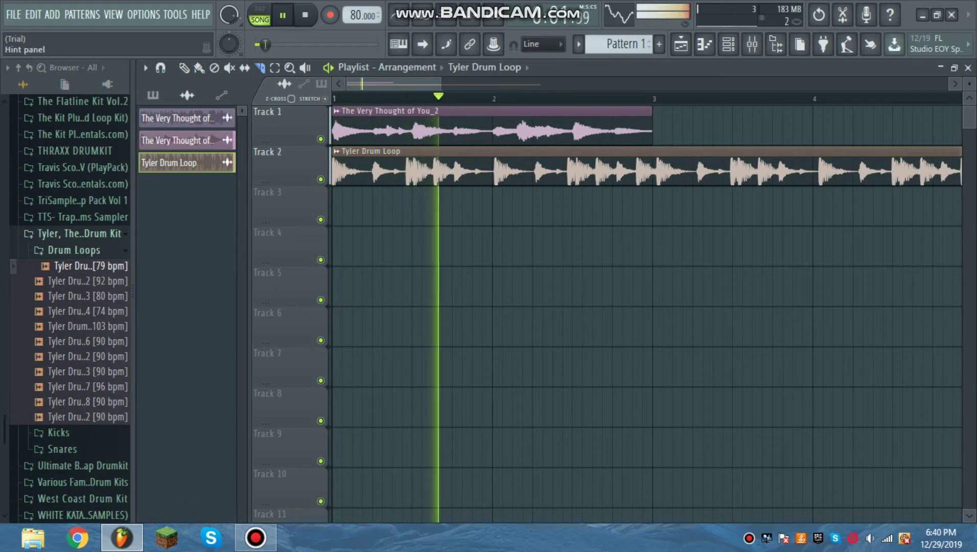
scroll(358, 15, "down", 1)
key("space")
key("space")
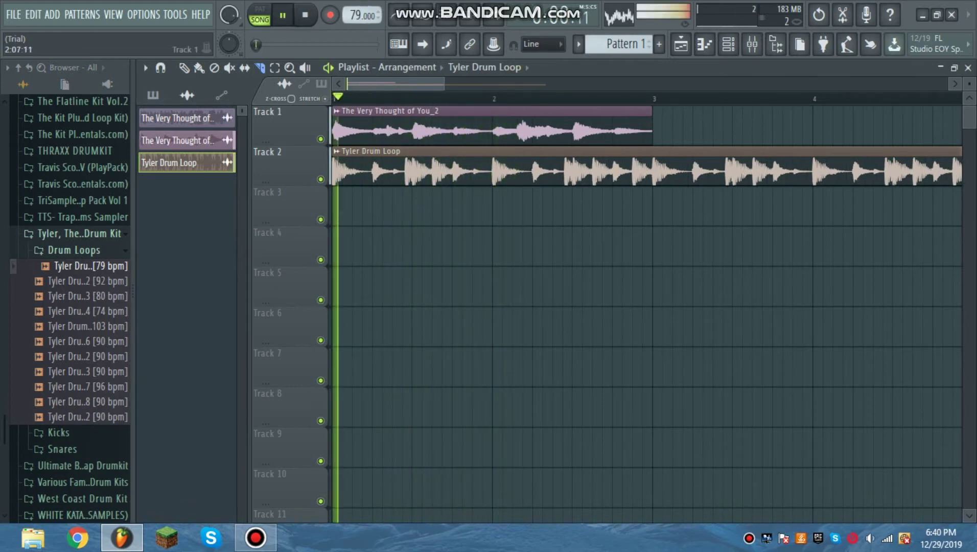
- Slice the Track 2 drum loop at bar 3, where the sample ends, and delete the excess
left_click_drag(653, 128, 653, 193)
key("p")
right_click(674, 171)
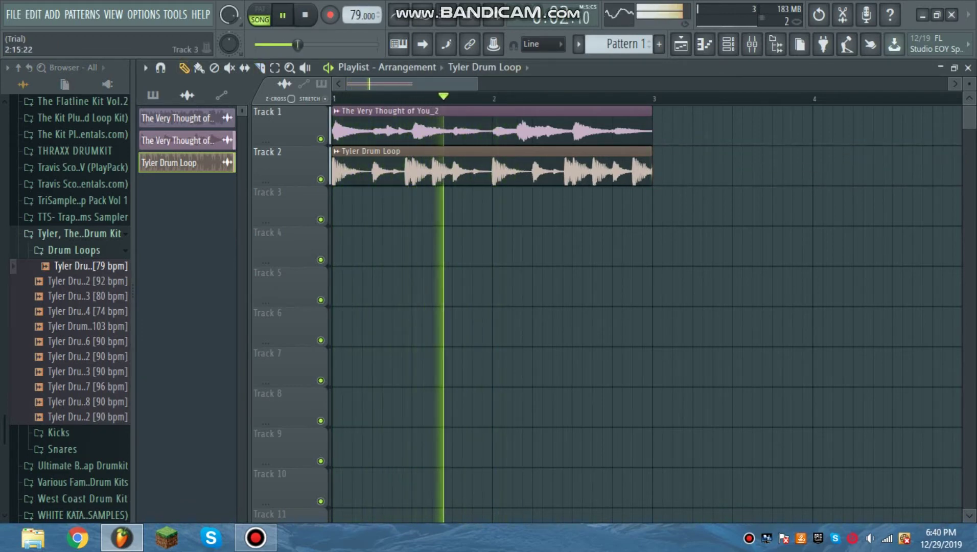
- Raise the tempo to 89 BPM and play the sample with the drum loop on Track 2 muted
left_click_drag(358, 15, 358, 10)
key("space")
key("space")
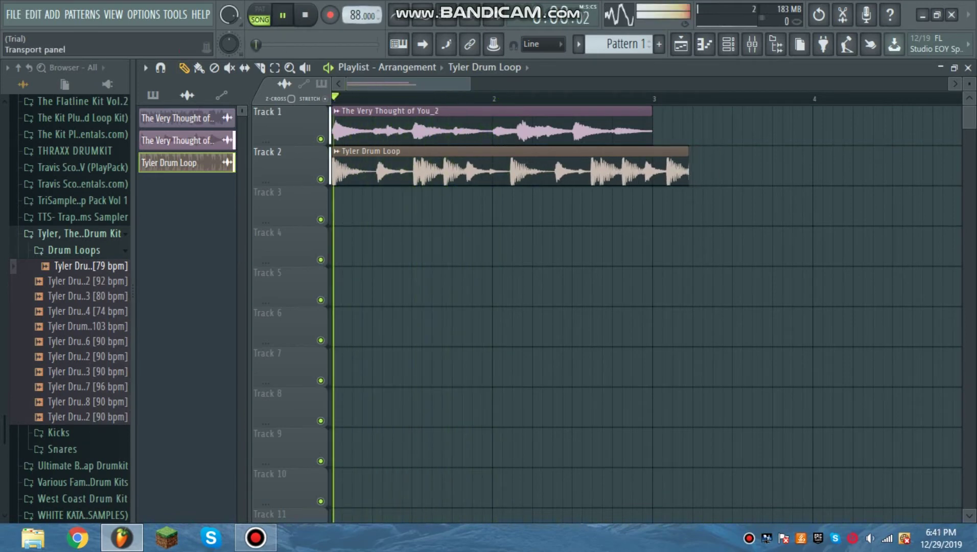
mouse_move(369, 15)
left_mouse_down()
mouse_move(362, 27)
mouse_move(362, 11)
left_mouse_up()
key("space")
left_click(321, 179)
key("space")
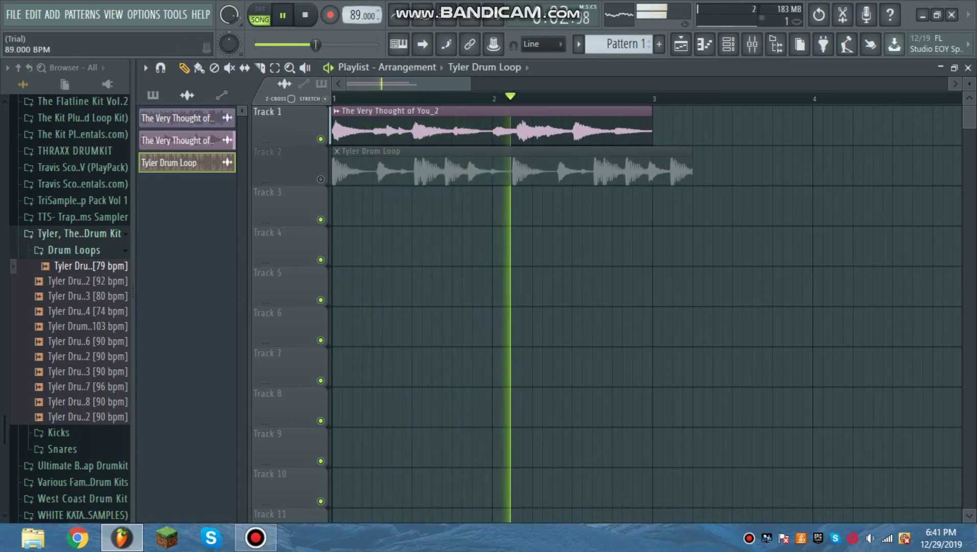
key("space")
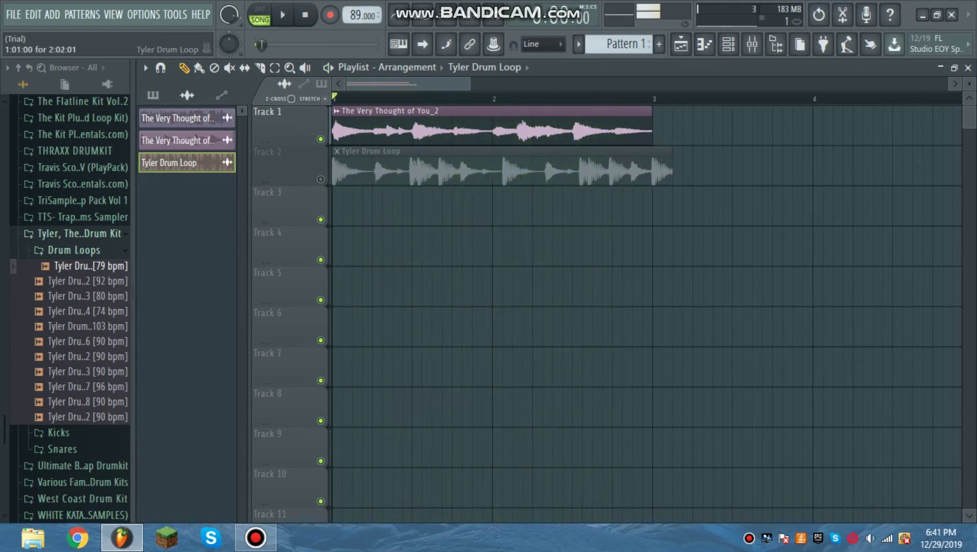
- Trim the drum loop on Track 2 to end at bar 3, play it with the sample and set snapping to Line
left_click_drag(643, 172, 653, 172)
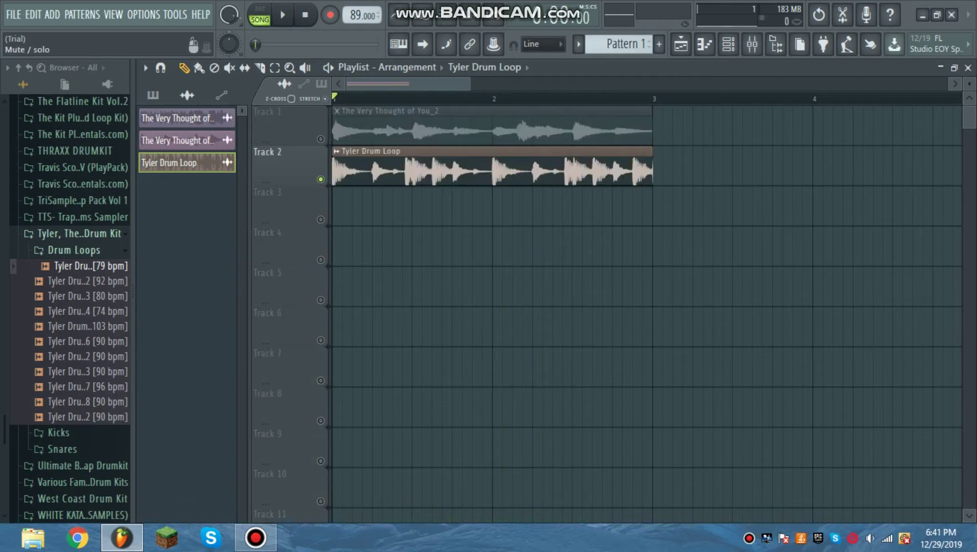
key("space")
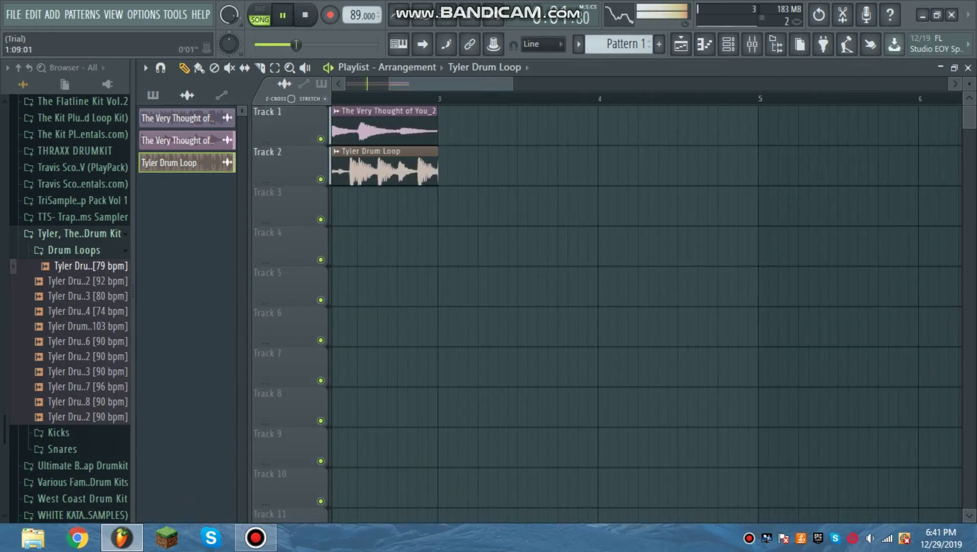
left_click_drag(512, 84, 422, 84)
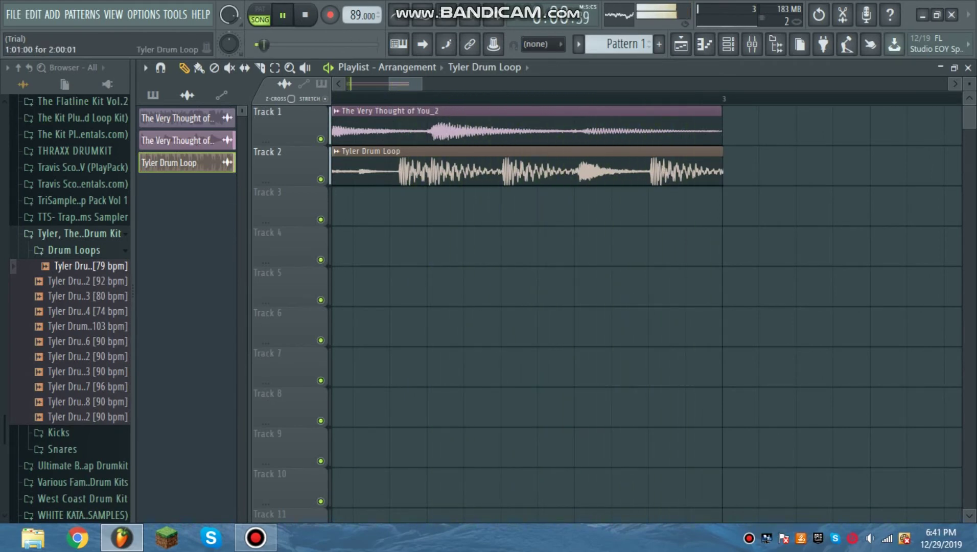
left_click_drag(408, 83, 358, 83)
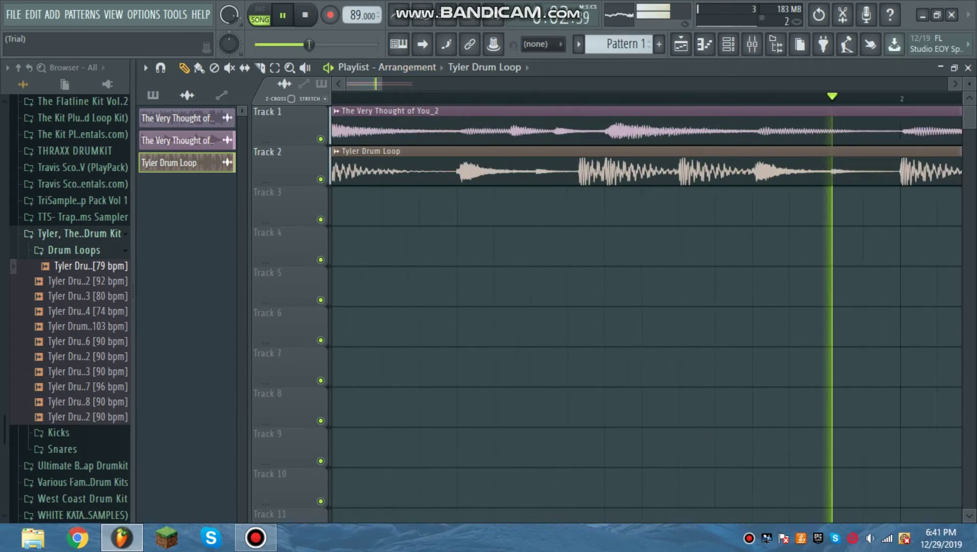
left_click(543, 44)
left_click(537, 59)
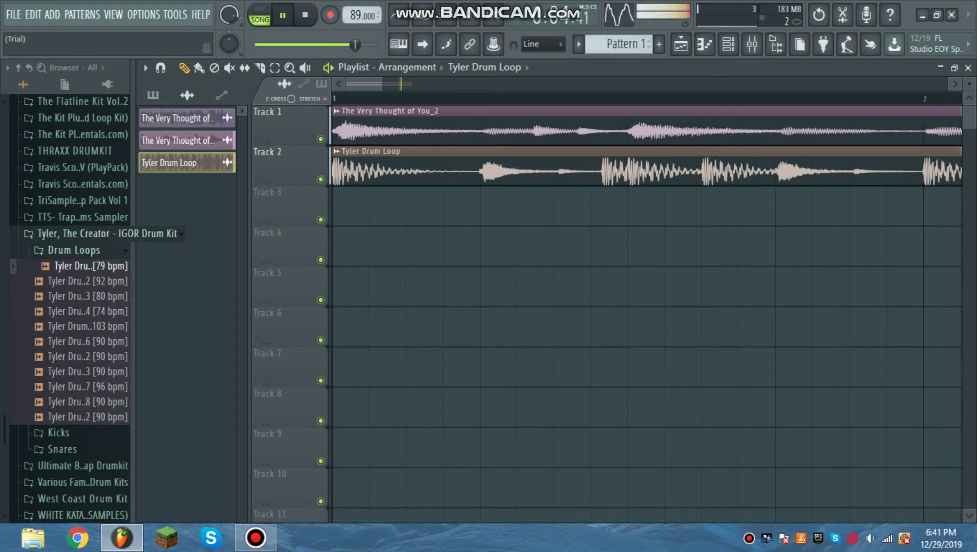
- Collapse the IGOR Drum Kit, open the WHITE KATANA FX folder of the White Katana kit and preview WHITE KATANA FX (19)
left_click(74, 250)
left_click(102, 233)
scroll(102, 460, "up", 2)
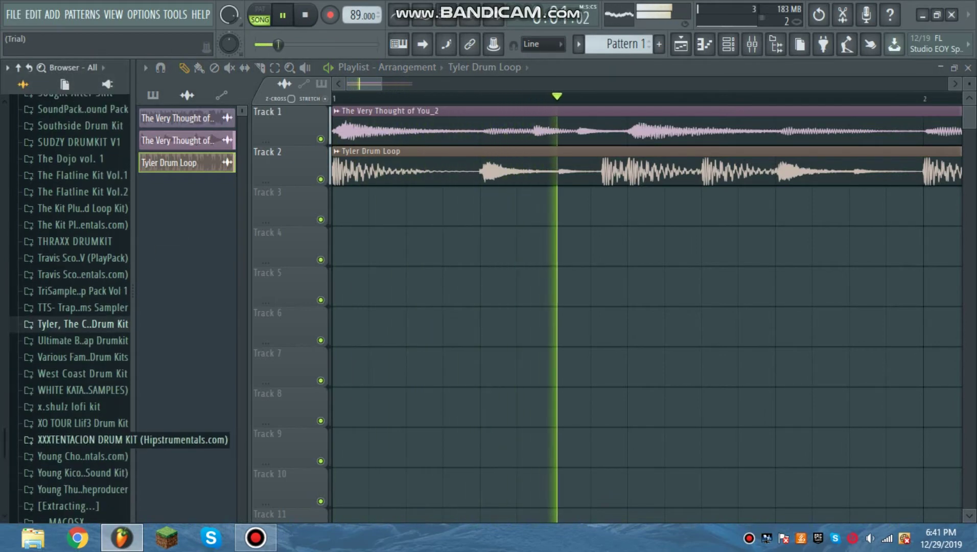
scroll(77, 439, "down", 3)
key("space")
left_click(82, 210)
scroll(87, 204, "up", 1)
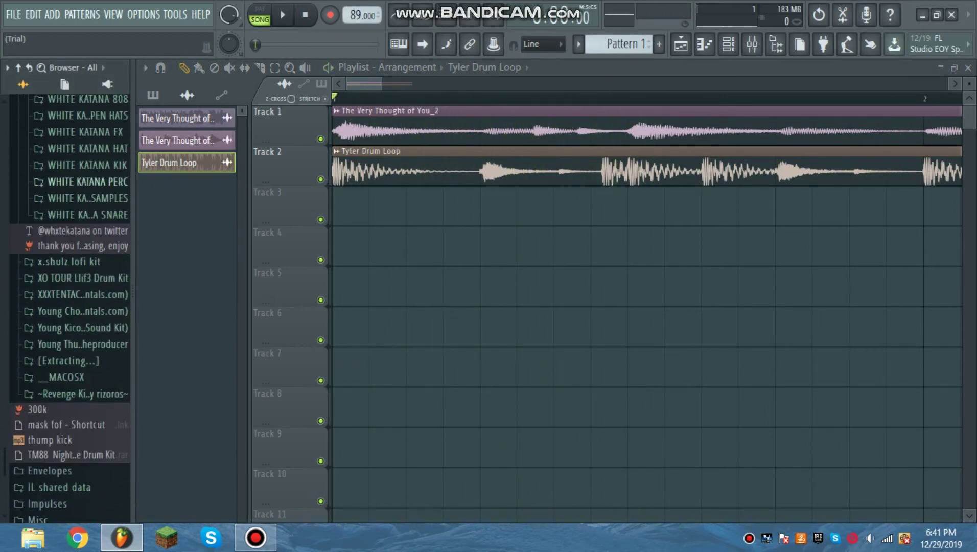
scroll(71, 230, "up", 3)
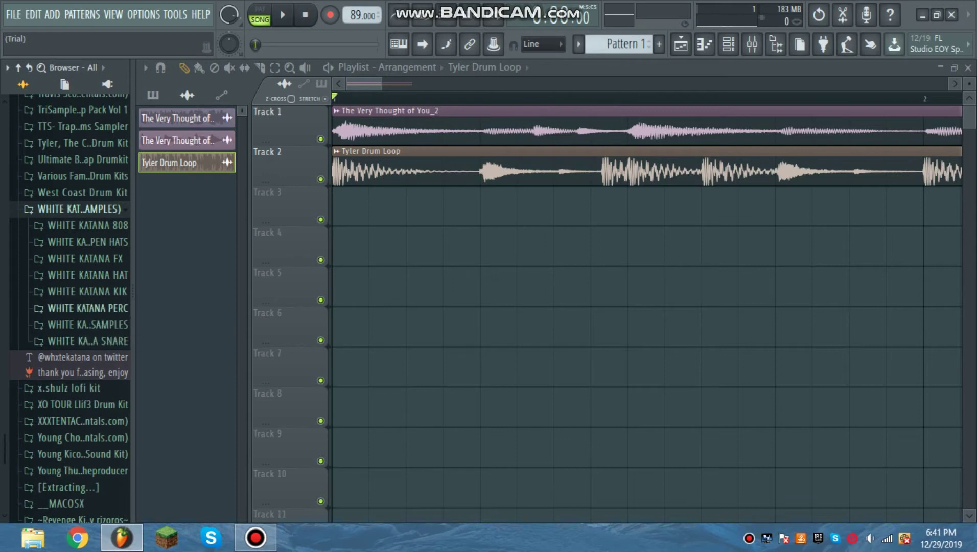
left_click(86, 258)
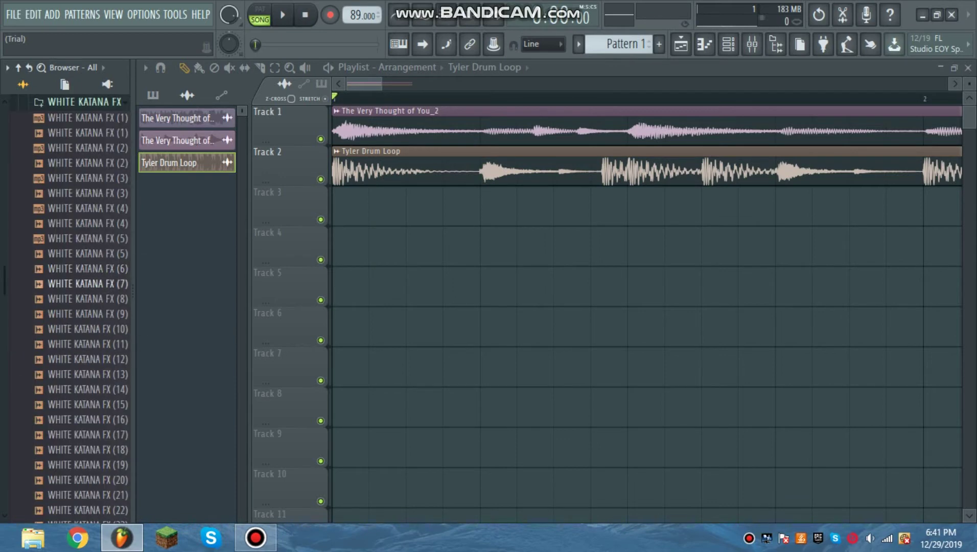
left_click(81, 465)
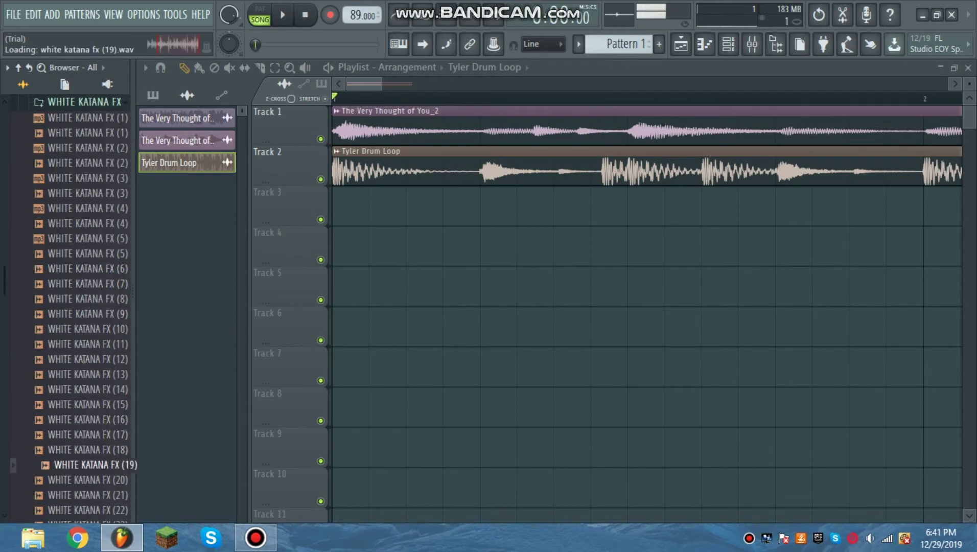
- Place WHITE KATANA FX (19) at the start of Track 3 and play the arrangement
left_click_drag(82, 465, 351, 204)
key("space")
key("space")
key("space")
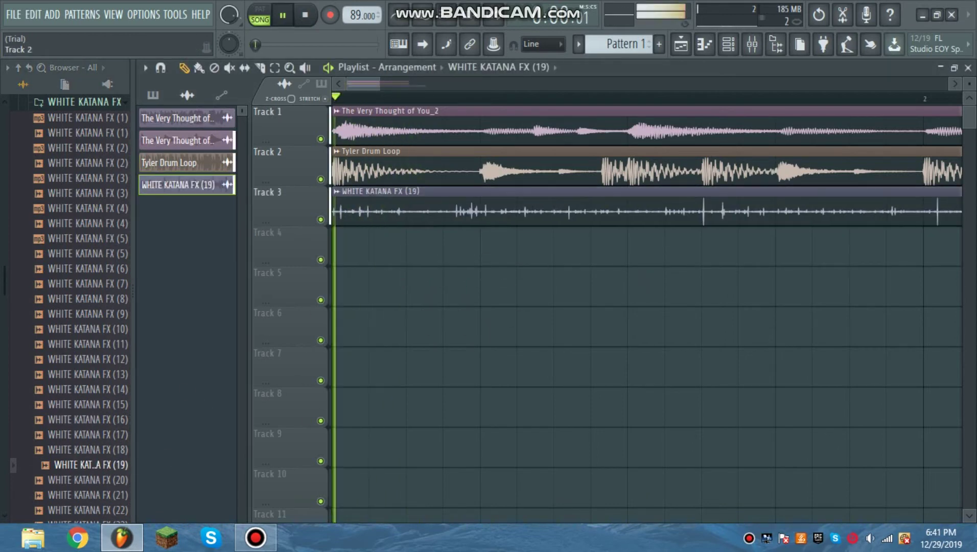
- Slice the WHITE KATANA FX (19) clip on Track 3 at bar 3 and delete the part after the cut
scroll(647, 245, "down", 4)
key("c")
left_click_drag(595, 234, 619, 179)
key("p")
right_click(626, 204)
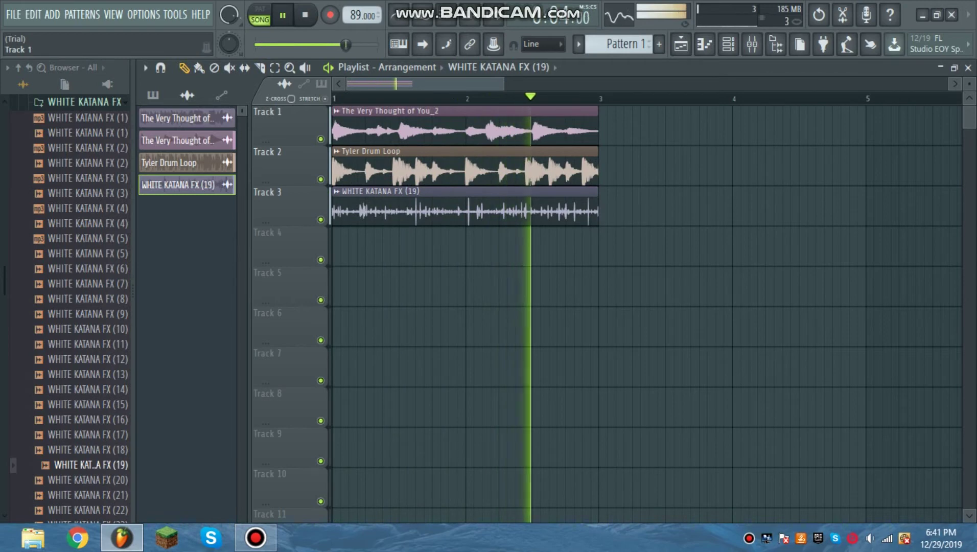
- Solo Track 2 and copy its drum loop clip to the start of Track 4
right_click(320, 179)
left_click_drag(389, 171, 388, 252, "shift")
key("space")
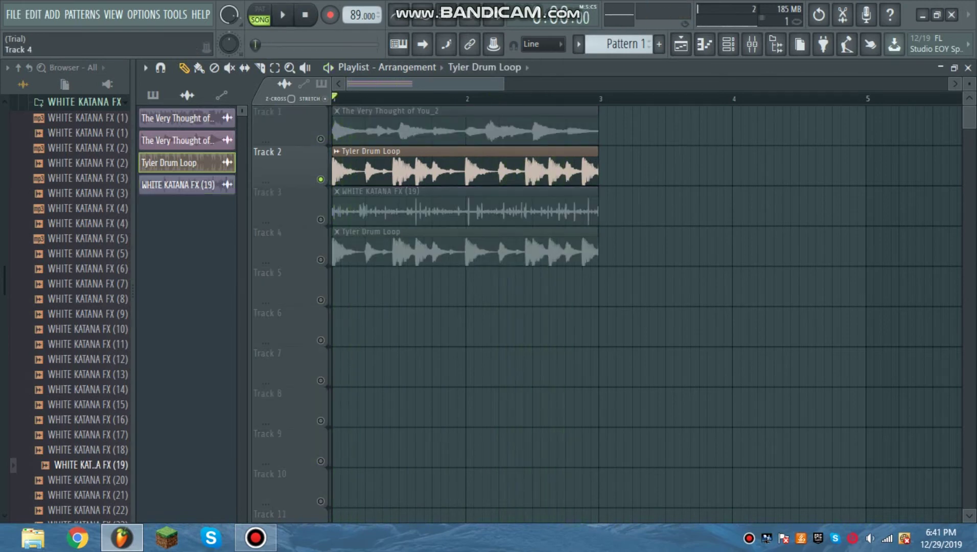
- Solo Track 4 and make its drum loop a unique sample, saved as Tyler Drum Loop #1 [79 bpm] - Part_1
right_click(321, 259)
key("space")
double_click(358, 231)
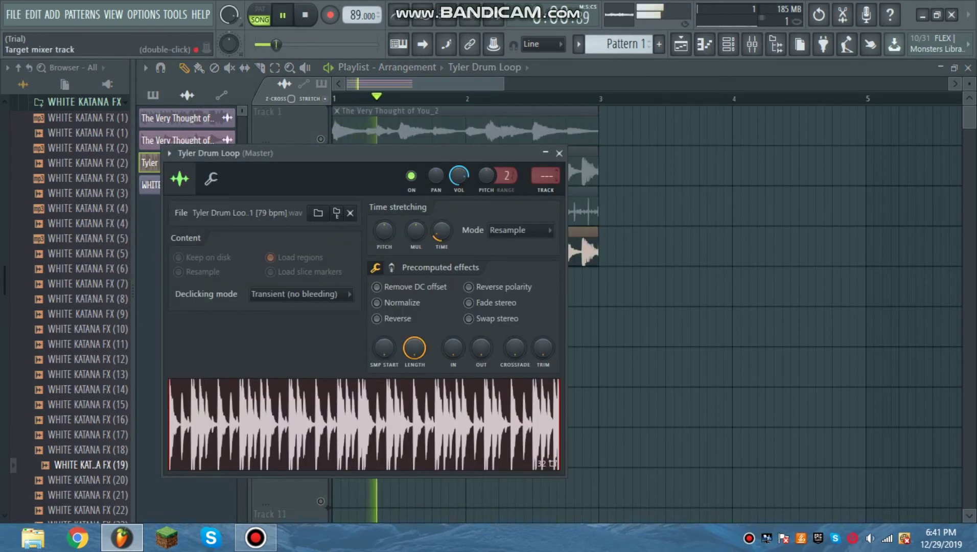
key("Escape")
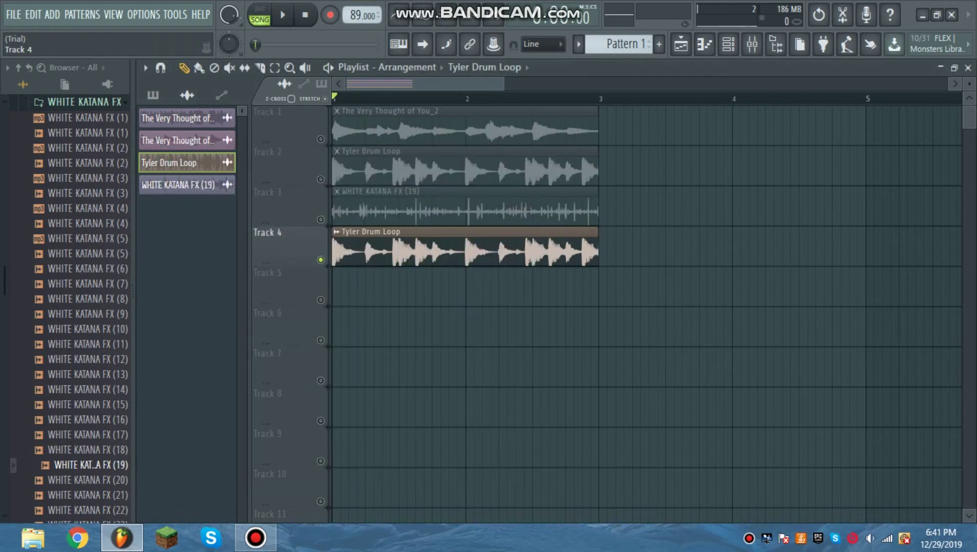
left_click(336, 232)
left_click(490, 258)
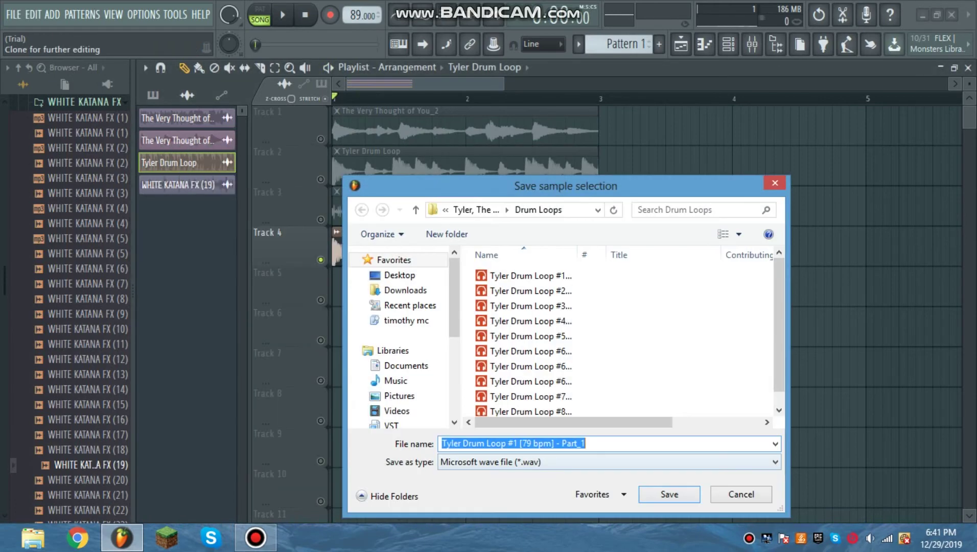
left_click(668, 493)
- Route all four clips to separate mixer tracks, Tyler Drum Loop to 2 and WHITE KATANA FX (19) to 3, and unsolo Track 4
double_click(465, 127)
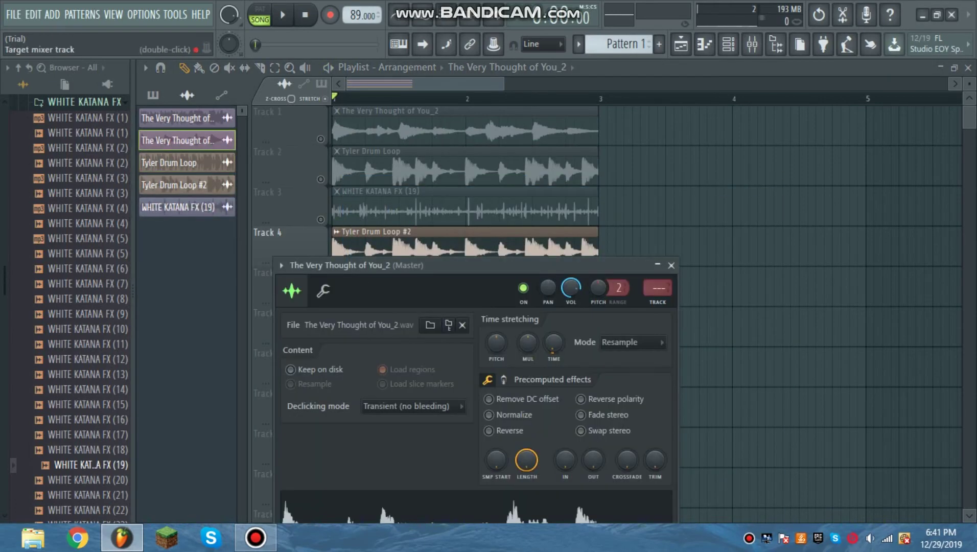
left_click(671, 265)
double_click(577, 169)
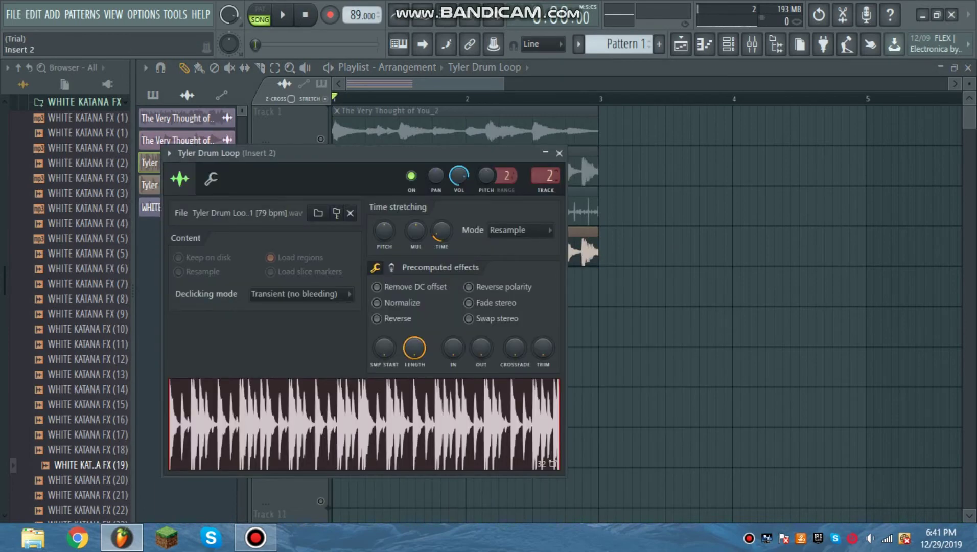
left_click(559, 153)
double_click(568, 209)
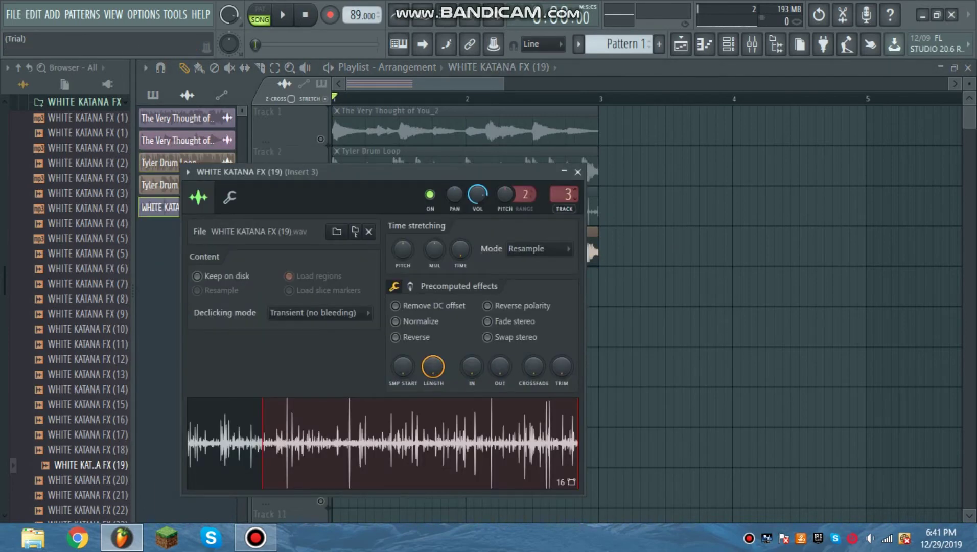
left_click(578, 172)
double_click(577, 248)
key("Escape")
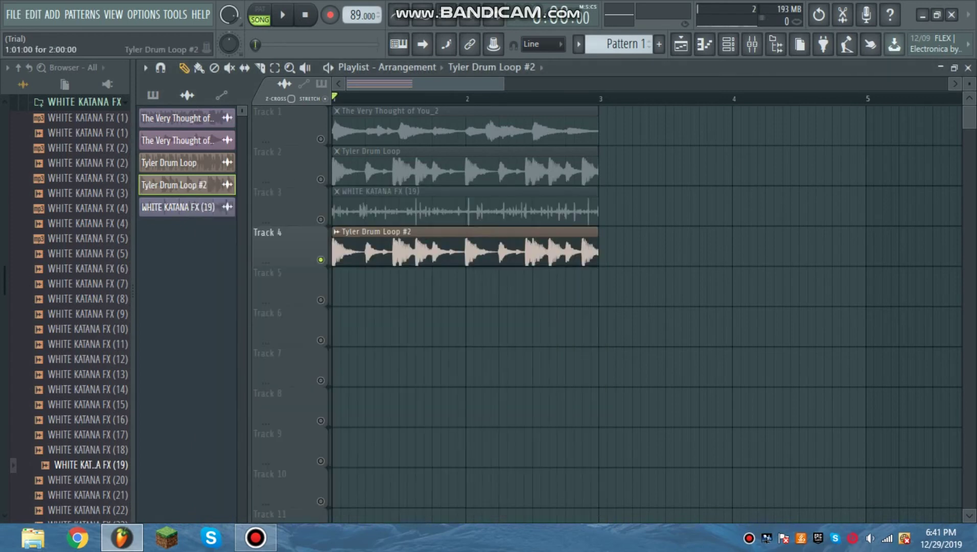
right_click(320, 260)
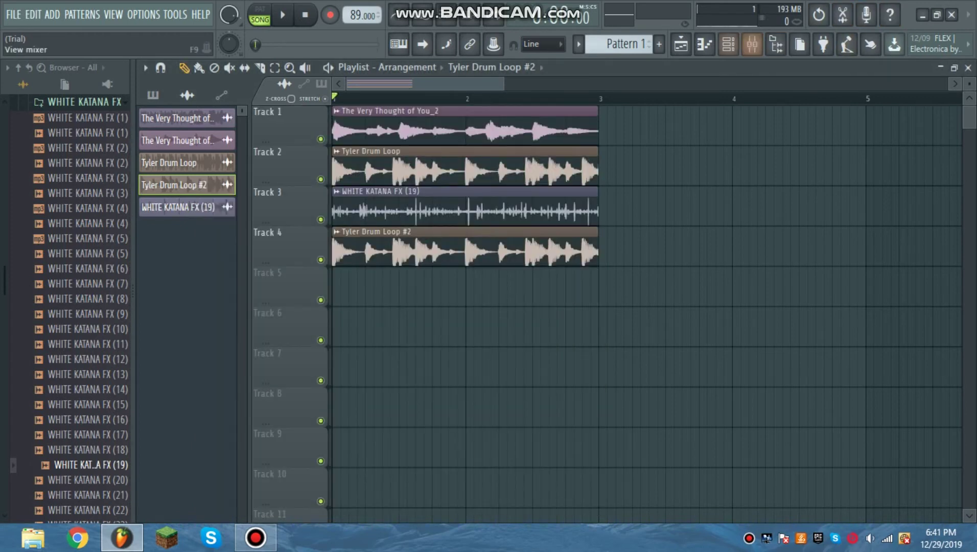
- Add Fruity Parametric EQ 2 to slot 1 of mixer Insert 4 and pull down bands 5, 6 and 7 to cut the highs
left_click(752, 44)
left_click(870, 111)
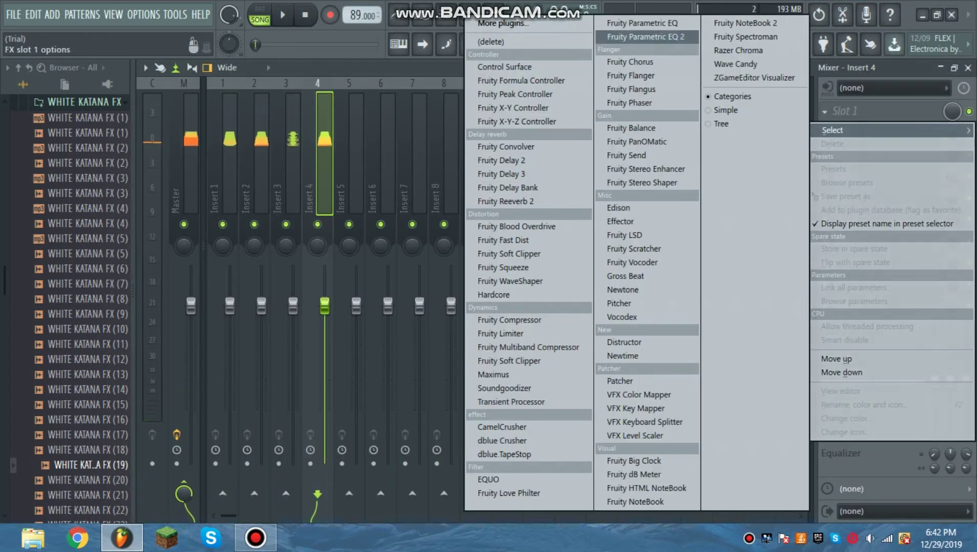
left_click(645, 37)
left_click_drag(438, 288, 349, 350)
key("space")
left_click_drag(404, 343, 400, 341)
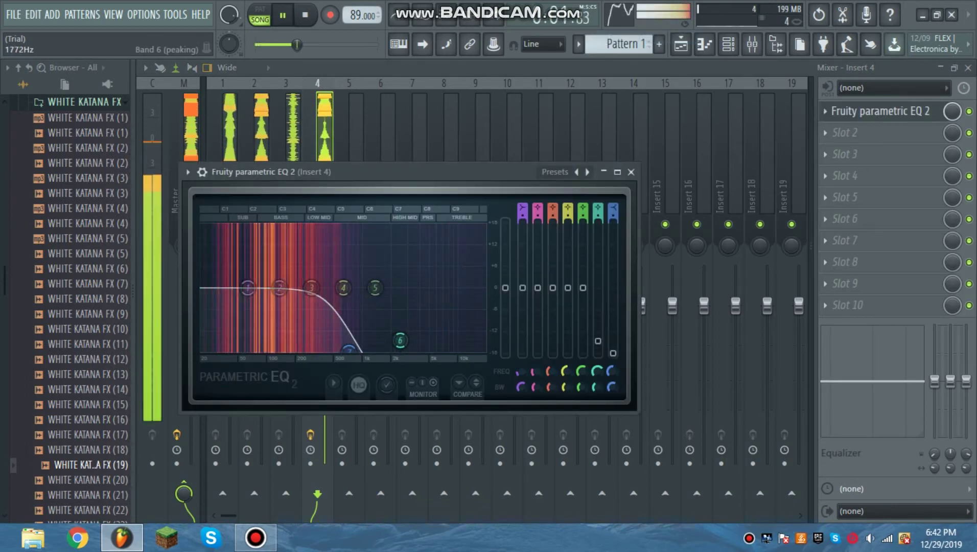
left_click_drag(376, 288, 381, 351)
left_click(881, 111)
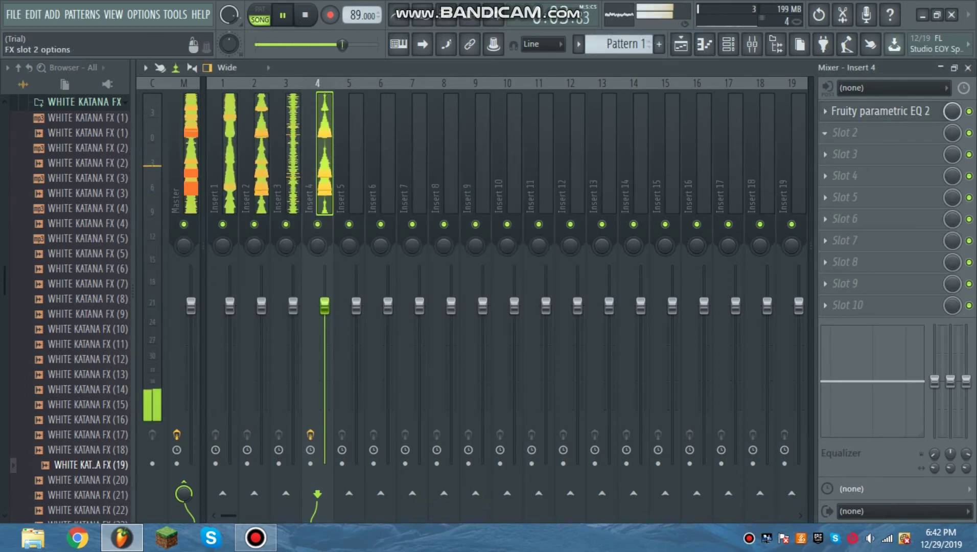
- Add a second Fruity Parametric EQ 2 to slot 2 of Insert 4, leaving its bands flat
left_click(826, 133)
left_click(647, 37)
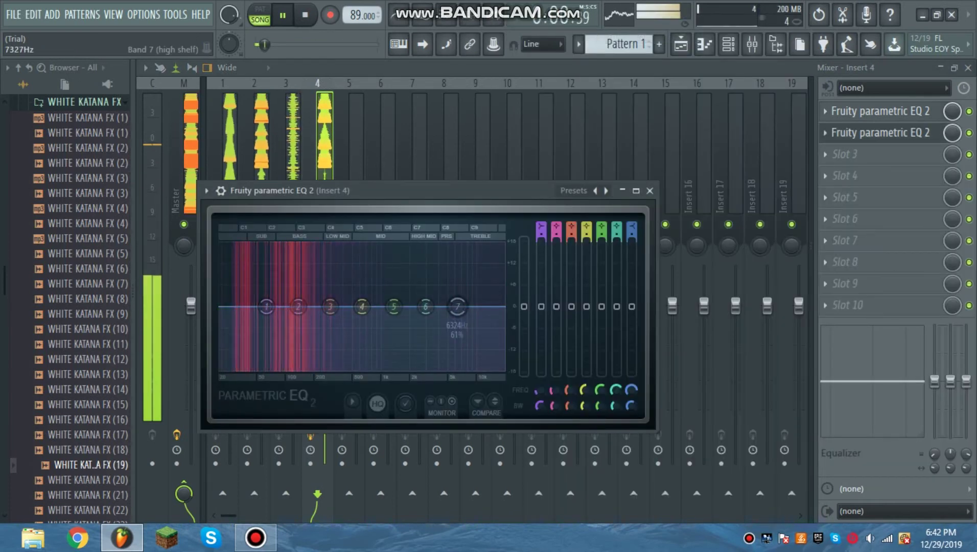
key("Escape")
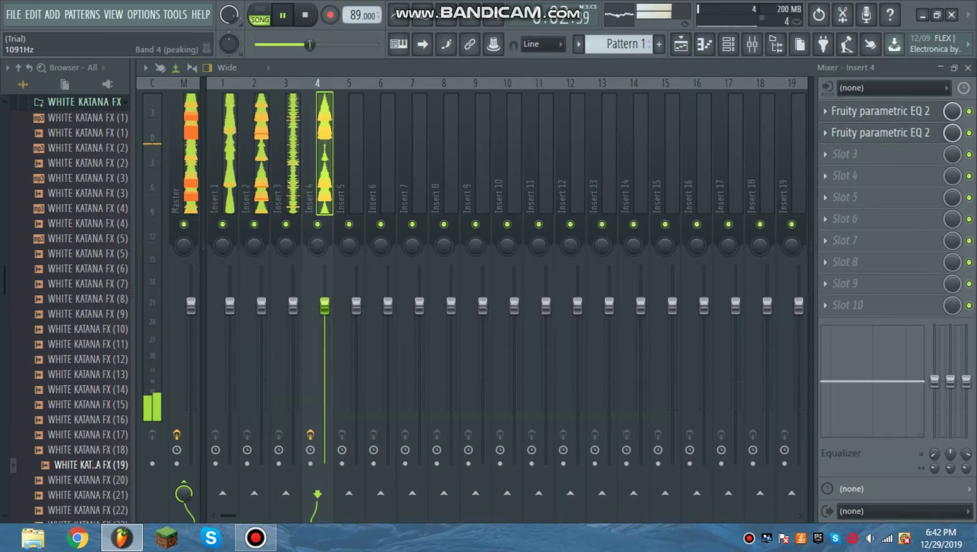
- Add Fruity Limiter to slot 1 of mixer Insert 2
left_click(260, 154)
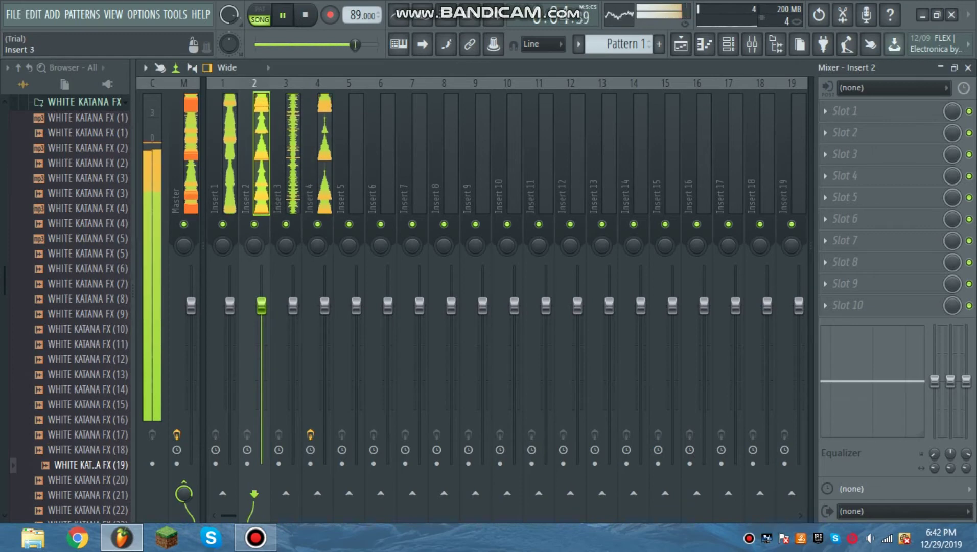
left_click(825, 111)
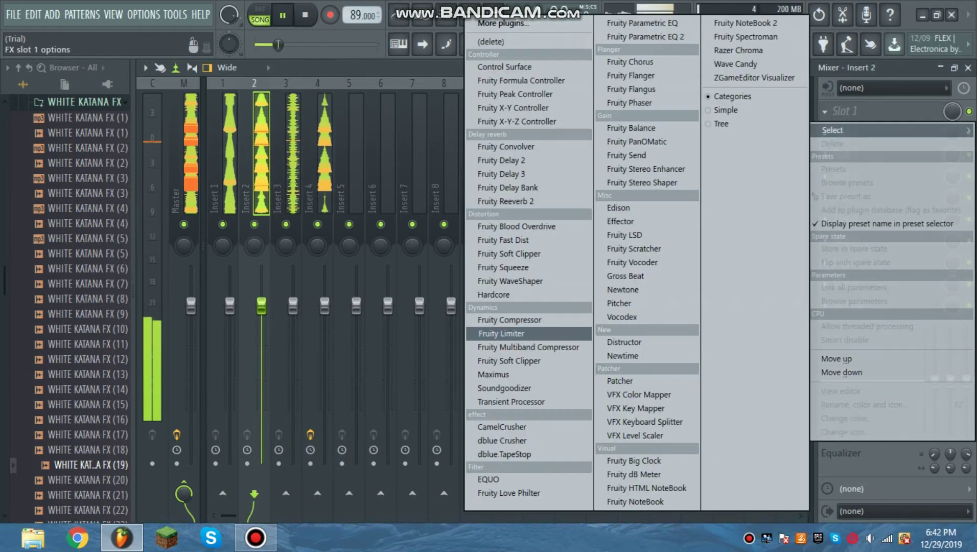
left_click(502, 334)
key("Escape")
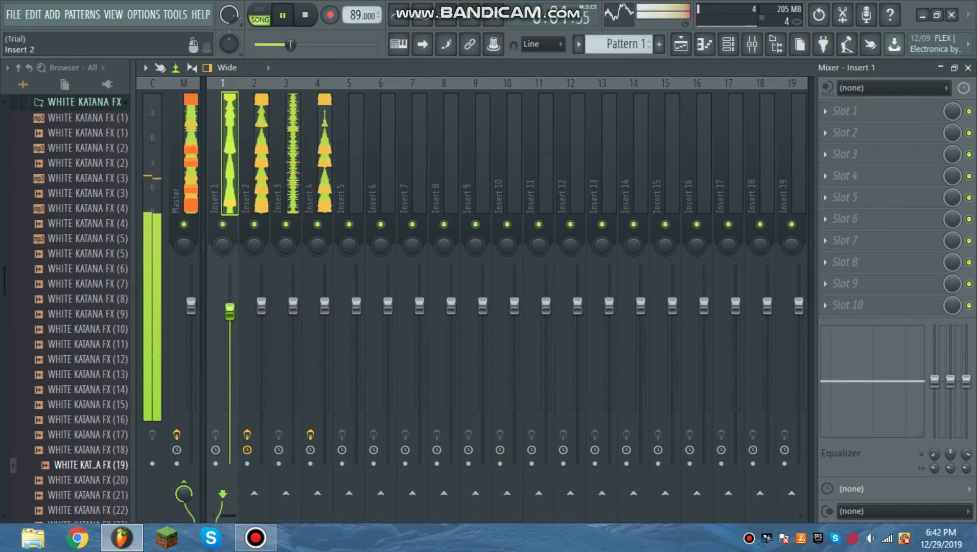
- Sidechain mixer Insert 4 to Insert 1
left_click(317, 153)
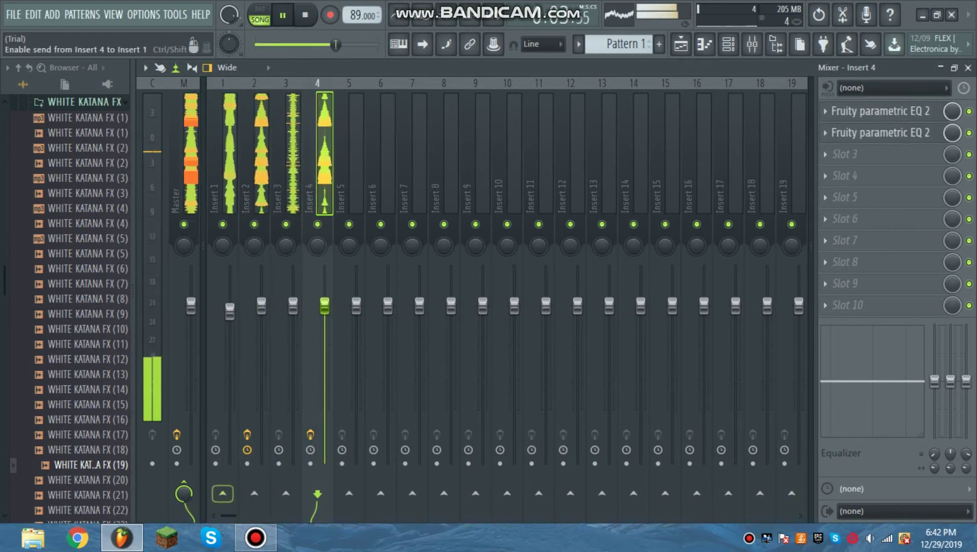
right_click(222, 493)
left_click(268, 488)
- Add Fruity Limiter to slot 1 of Insert 1, switch it to compressor mode and set its sidechain input to 1
left_click(230, 153)
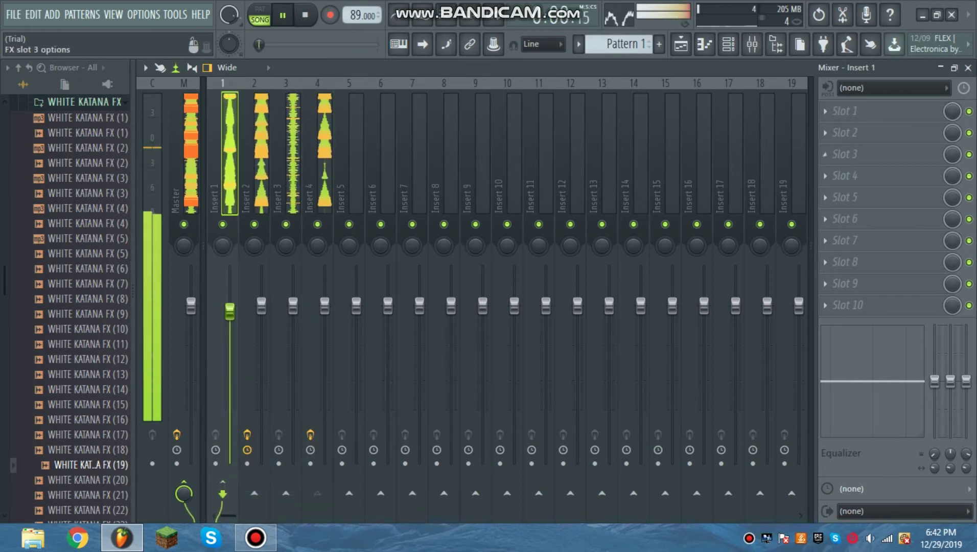
left_click(825, 111)
left_click(501, 333)
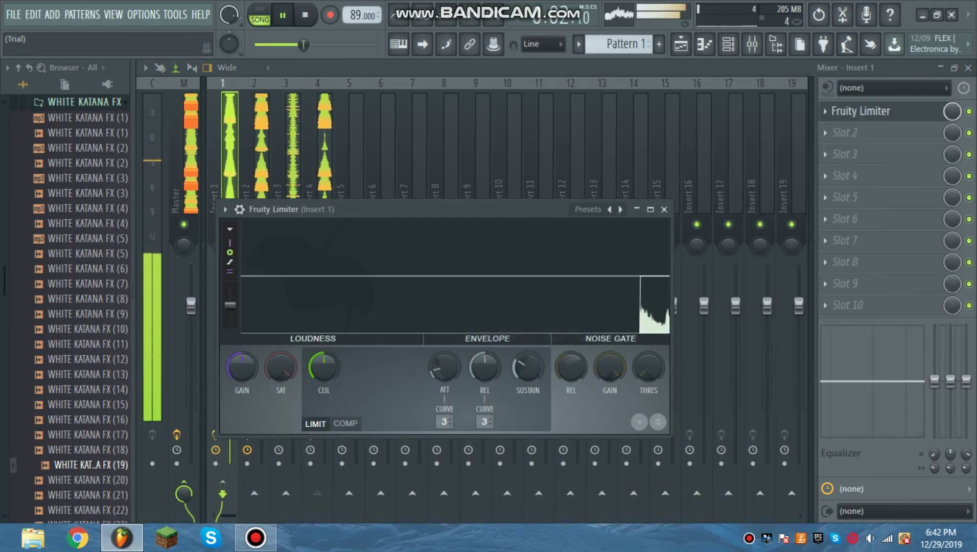
left_click(346, 424)
left_click(483, 422)
left_click(502, 439)
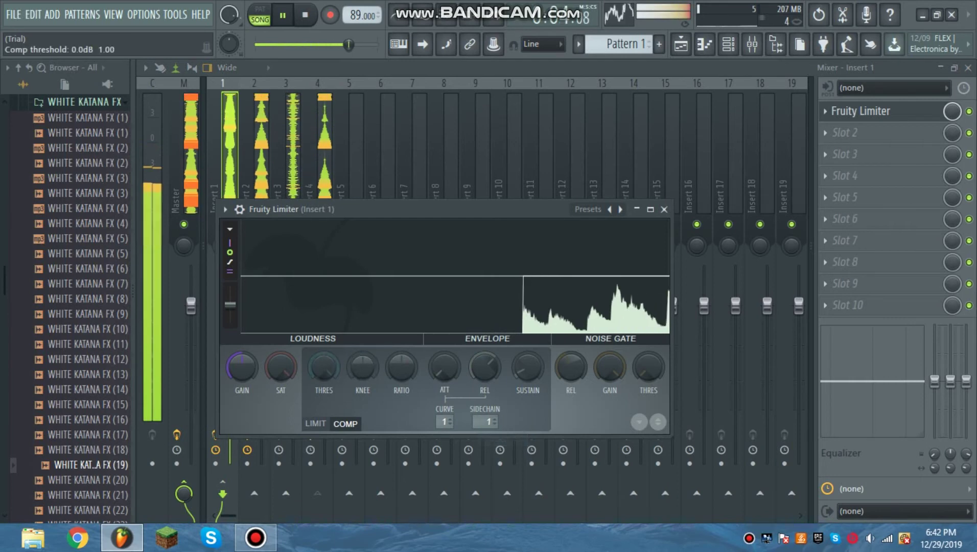
- Lower the Insert 1 compressor threshold to about -15.7 dB and raise its knee
left_click_drag(323, 367, 324, 402)
left_click_drag(362, 367, 362, 332)
left_click_drag(324, 367, 324, 384)
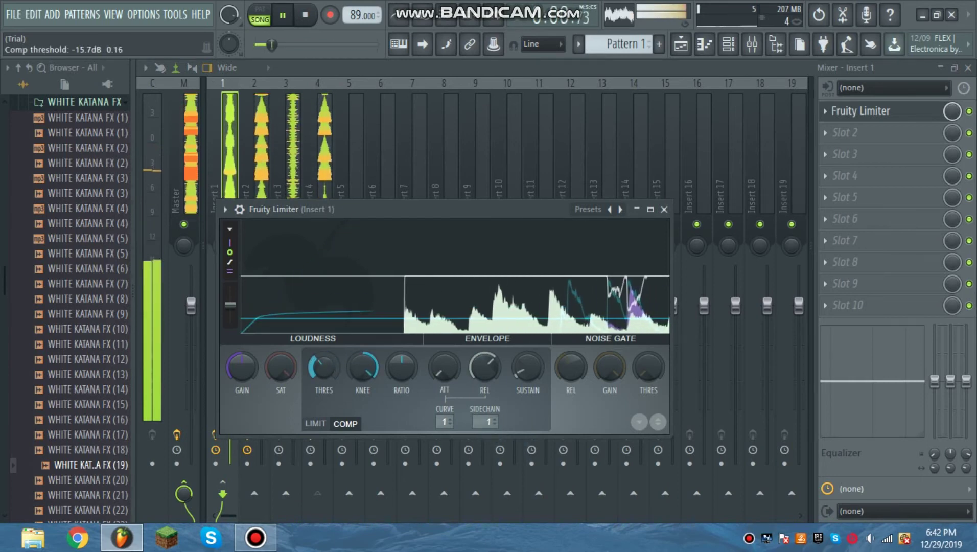
left_click(203, 245)
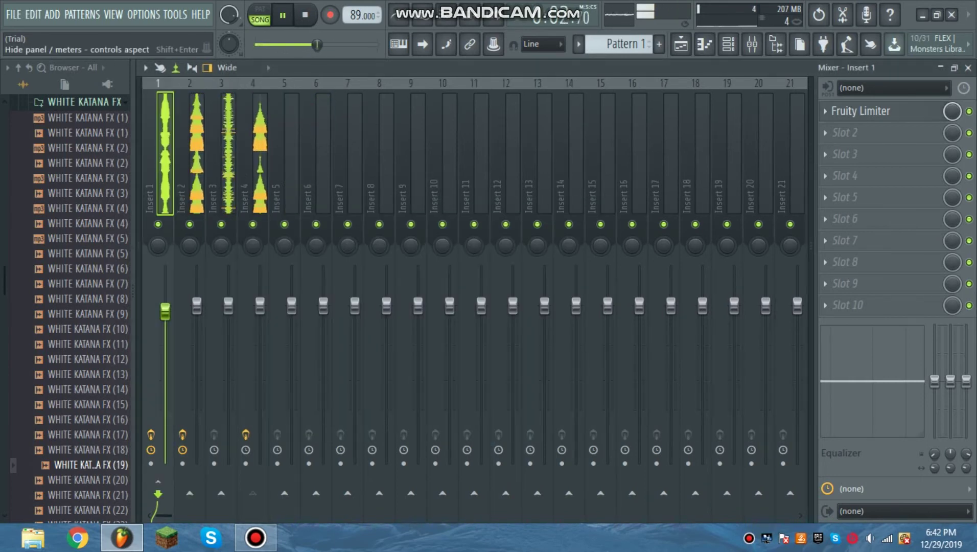
left_click(138, 246)
- Add Fruity Limiter to slot 10 of the Master track
left_click(184, 153)
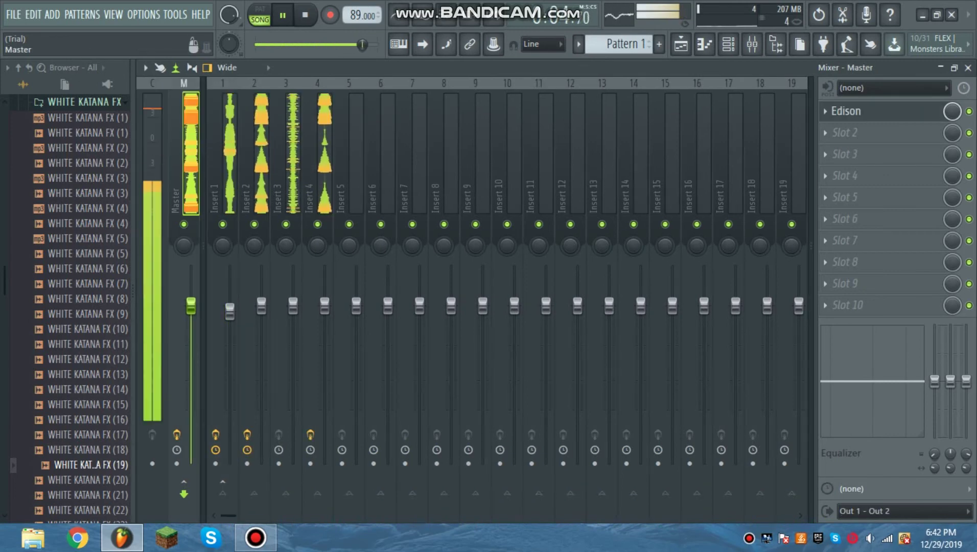
left_click(825, 305)
left_click(529, 333)
key("space")
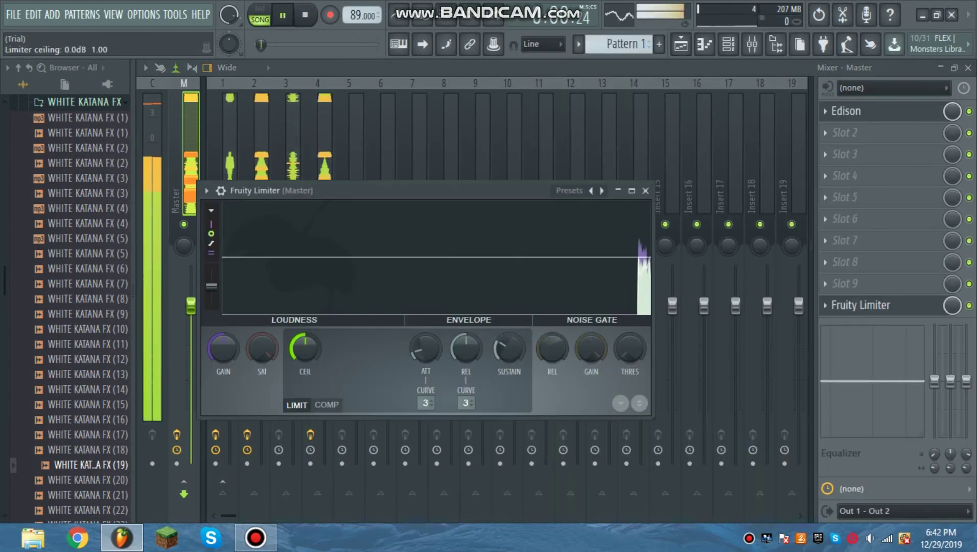
key("Escape")
- Add Fruity Soft Clipper to slot 9 and Soundgoodizer to slot 8 of the Master track
left_click(845, 283)
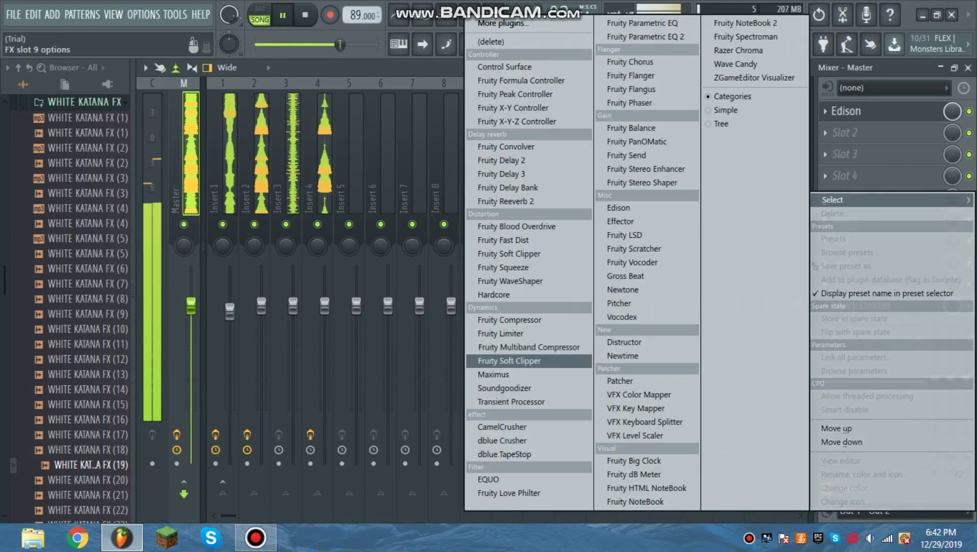
left_click(511, 361)
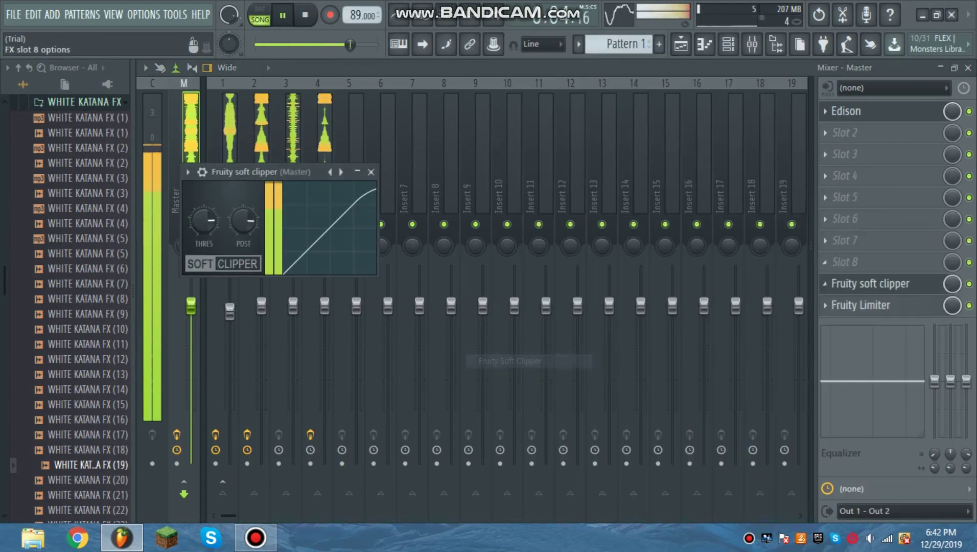
left_click(825, 262)
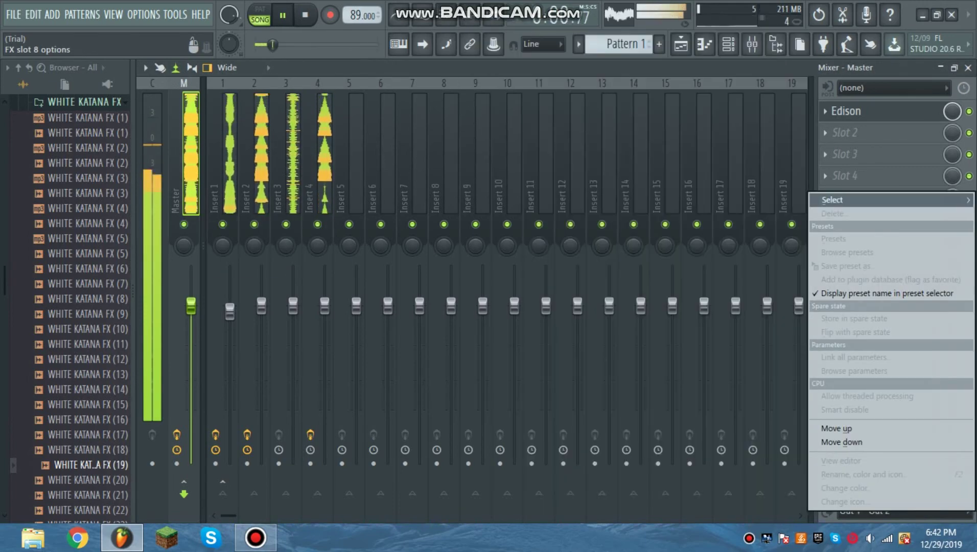
mouse_move(832, 200)
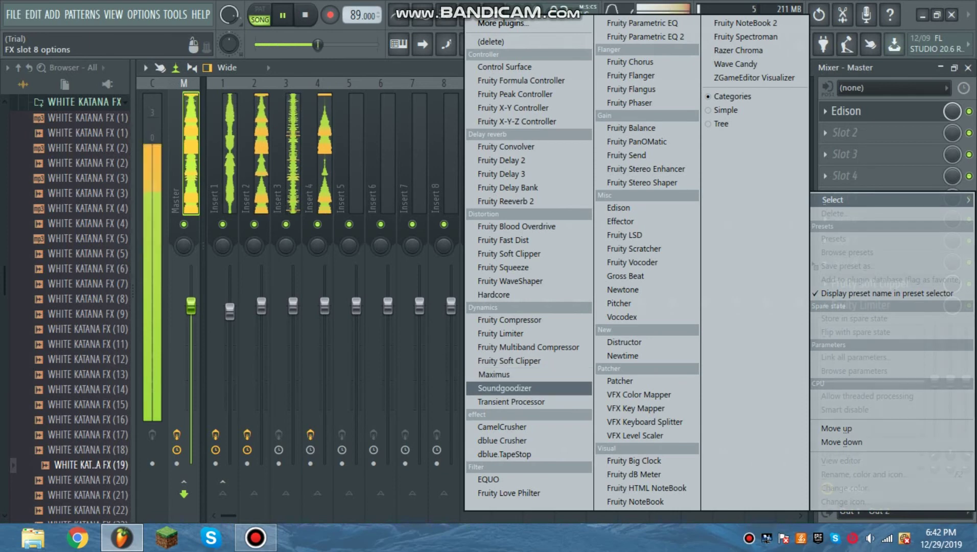
left_click(498, 388)
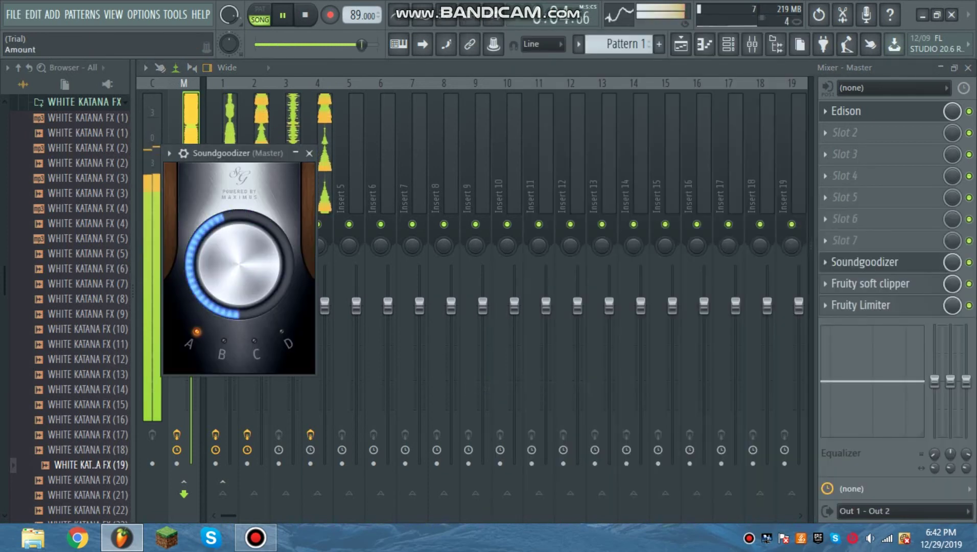
key("Escape")
- Add Fruity Parametric EQ 2 to slot 1 of Insert 3 and lower band 5 slightly
left_click(254, 154)
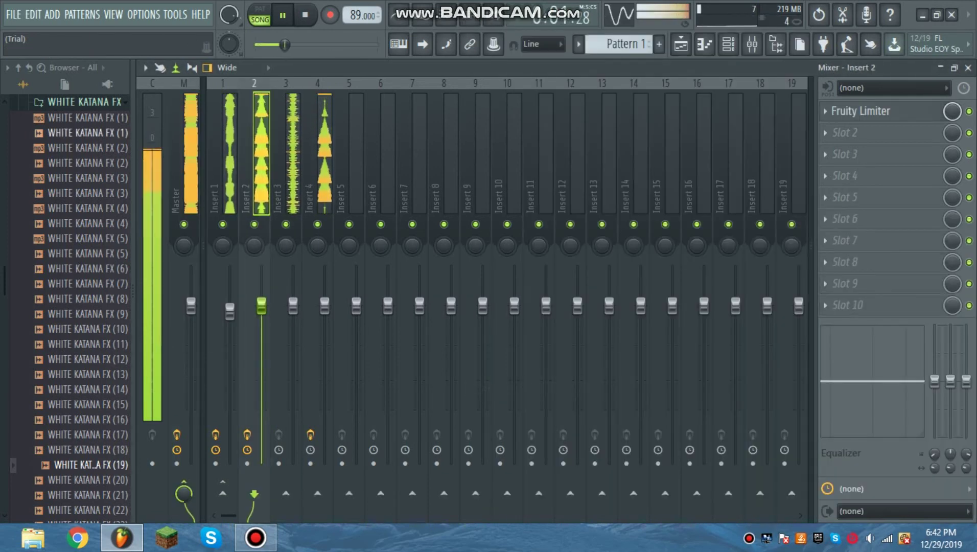
left_click(845, 111)
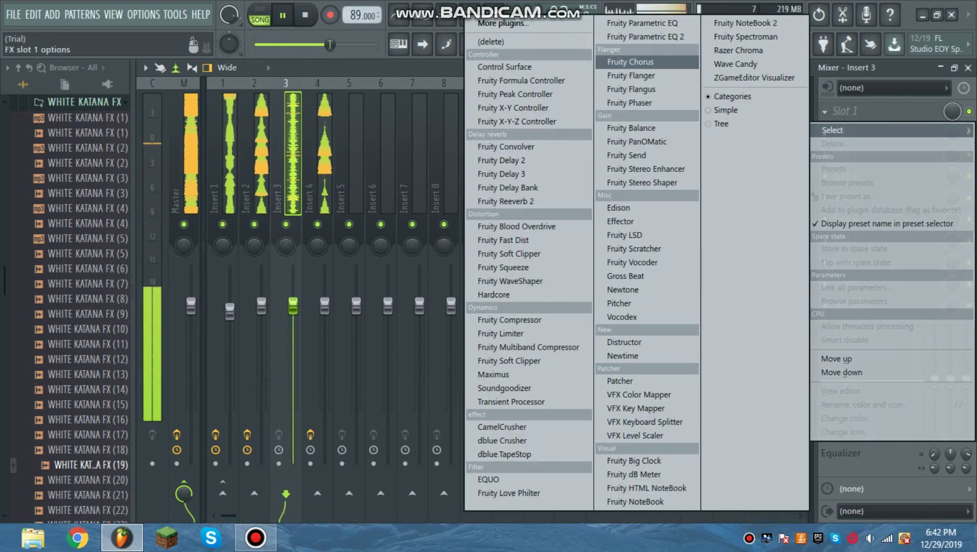
left_click(648, 37)
left_click_drag(338, 250, 344, 278)
key("Escape")
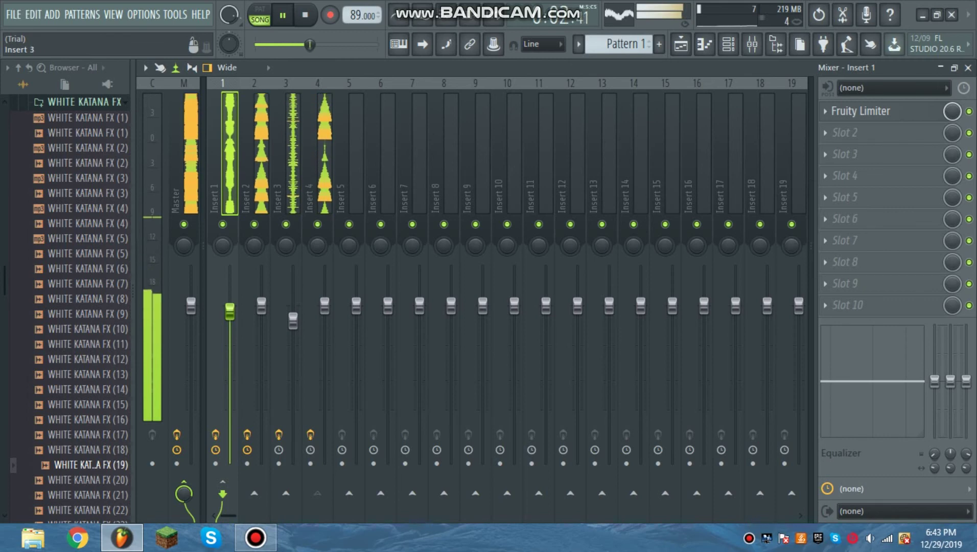
- Add Fruity Parametric EQ 2 to slot 7 of the Master track and load its 20Hz + 18kHz cut preset
left_click(184, 153)
left_click(844, 240)
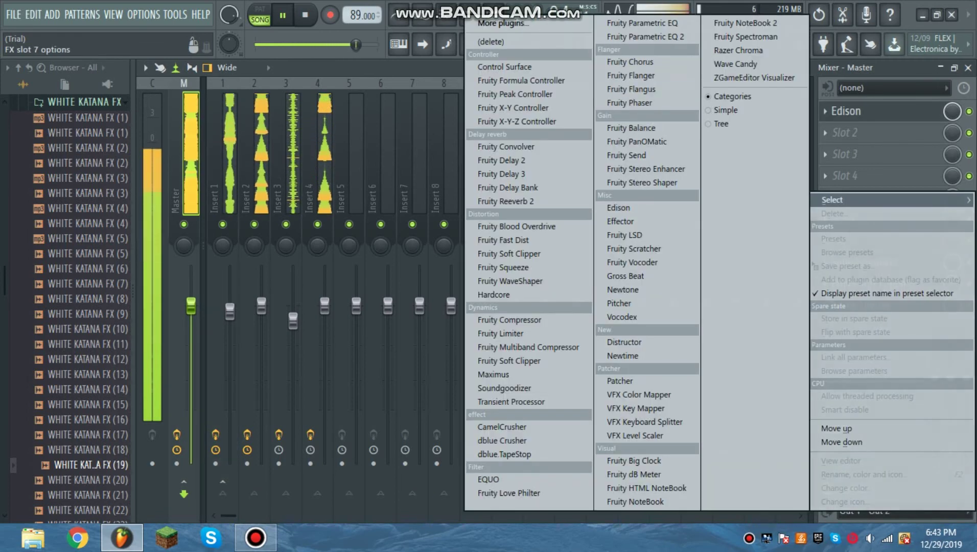
left_click(647, 37)
left_click(519, 134)
left_click(577, 163)
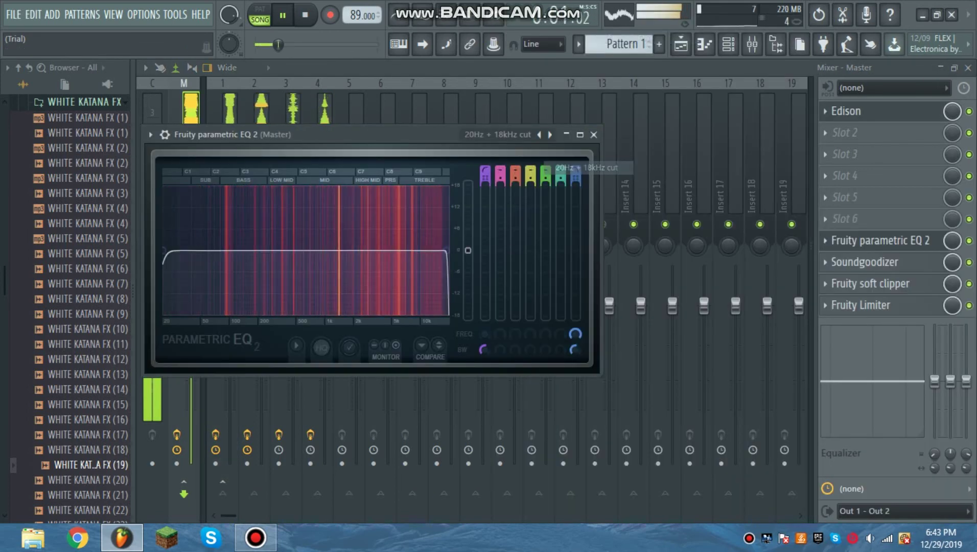
- Disable the high-pass band 1 in the Master EQ and lower the high-cut band to about 10 kHz
right_click(164, 251)
mouse_move(184, 288)
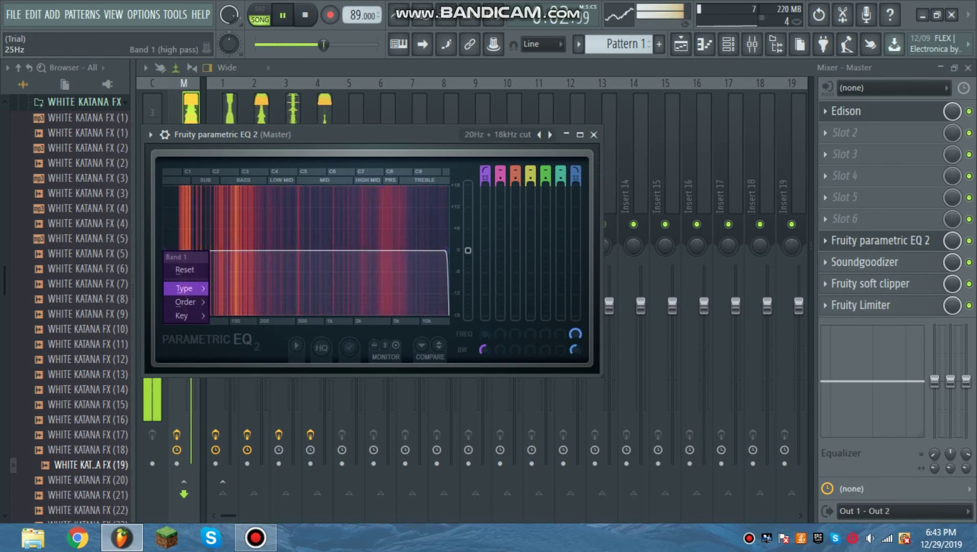
left_click(236, 288)
left_click_drag(447, 250, 426, 250)
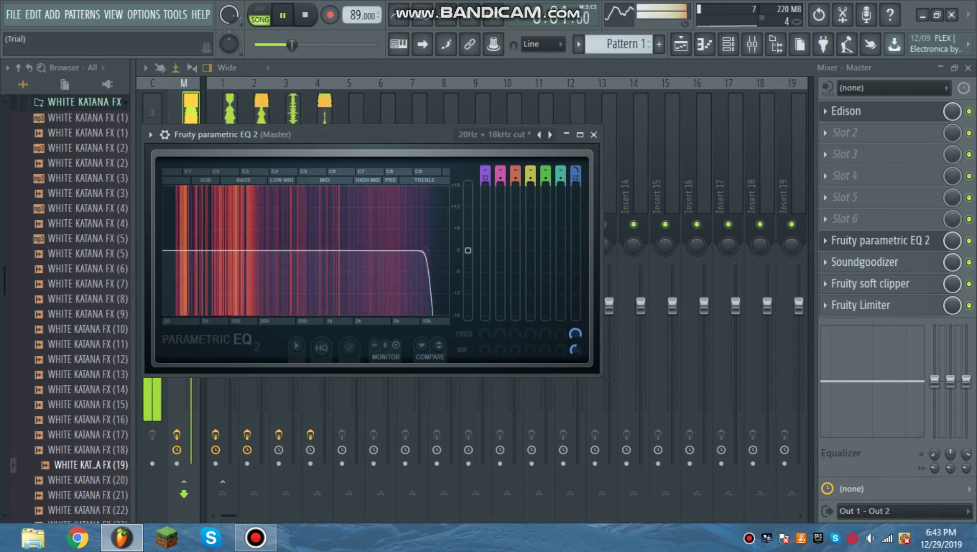
left_click(594, 134)
- Return to the playlist, collapse the WHITE KATANA folders in the browser and minimise the FL Studio window
key("F5")
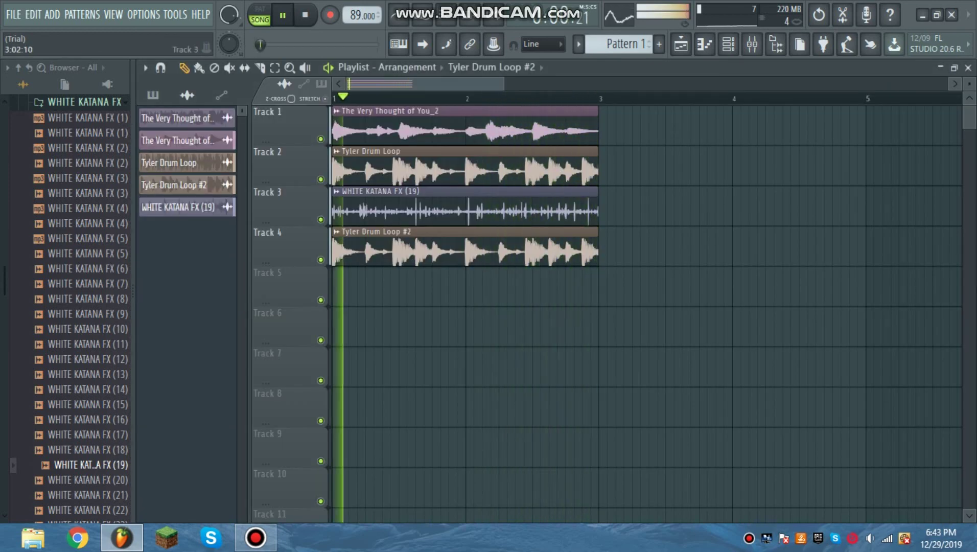
scroll(70, 282, "up", 4)
left_click(85, 283)
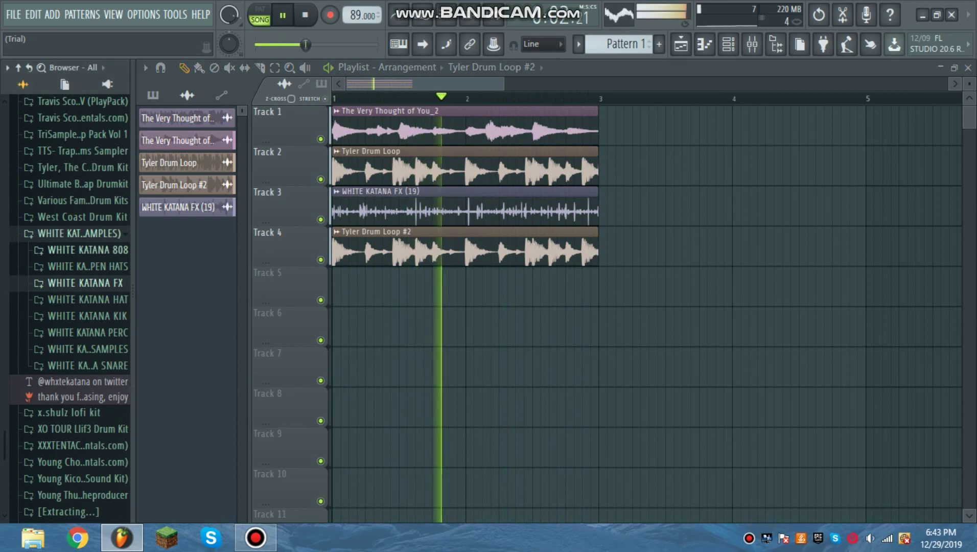
left_click(85, 233)
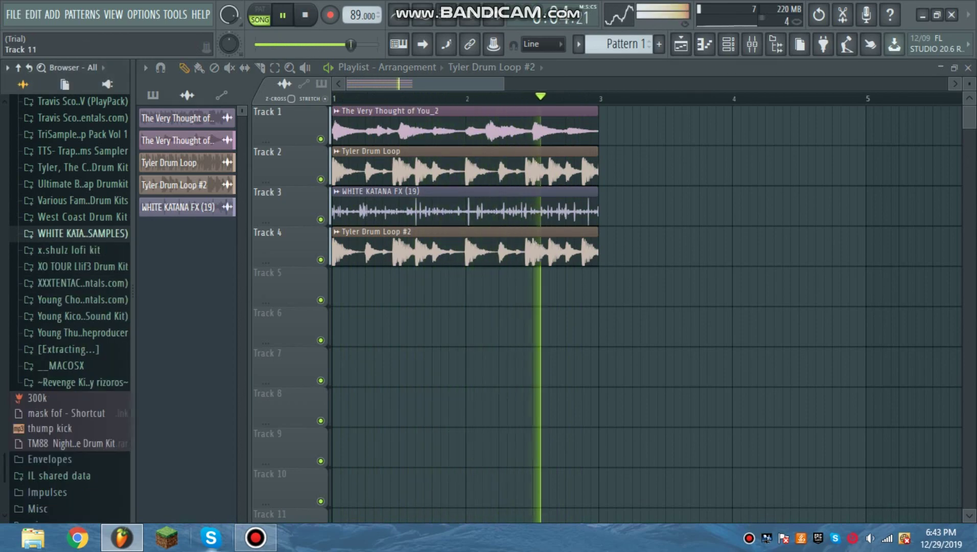
left_click(922, 14)
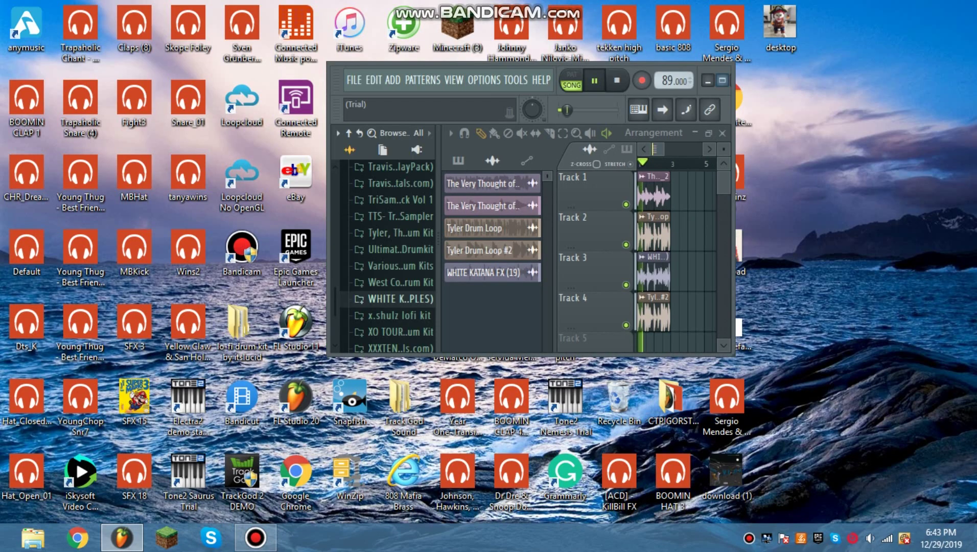